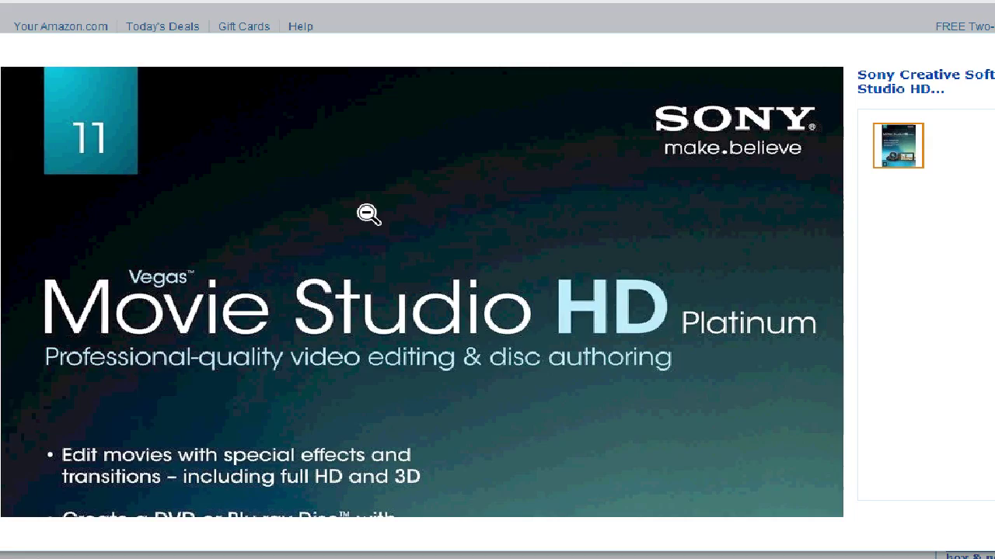
Zoom the Movie Studio HD Platinum box cover back out to full view
click(368, 215)
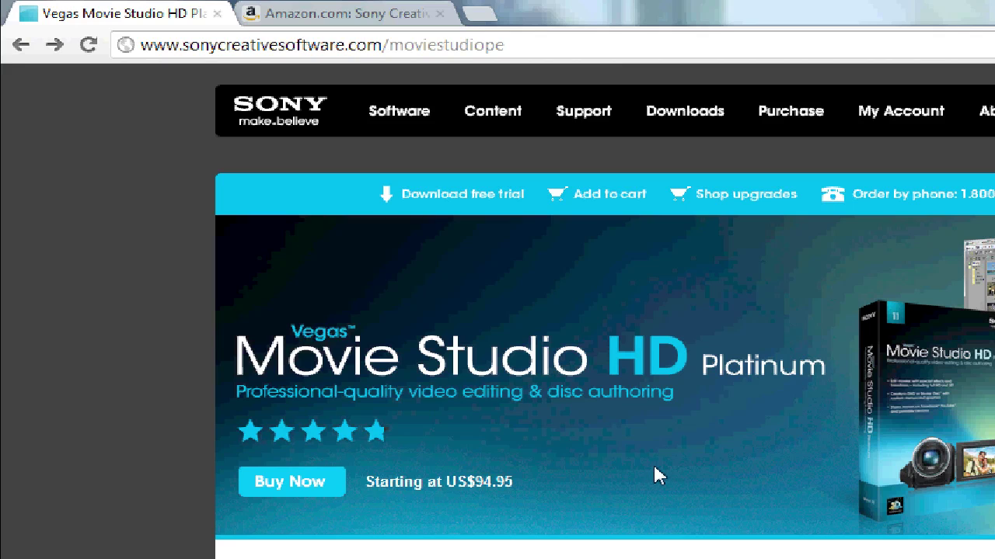
Open the free trial download page and keep English Version 11.0 Build 322
click(461, 204)
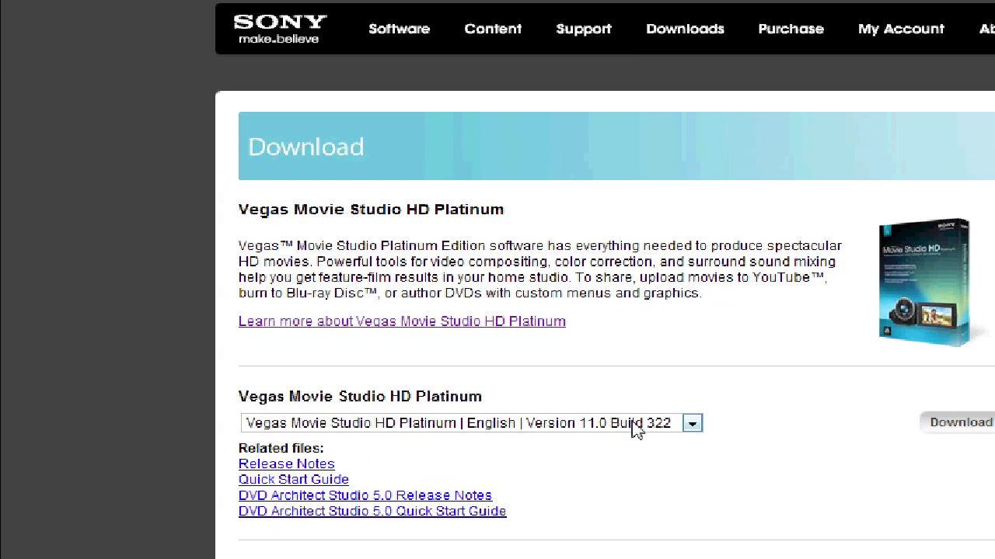
click(635, 507)
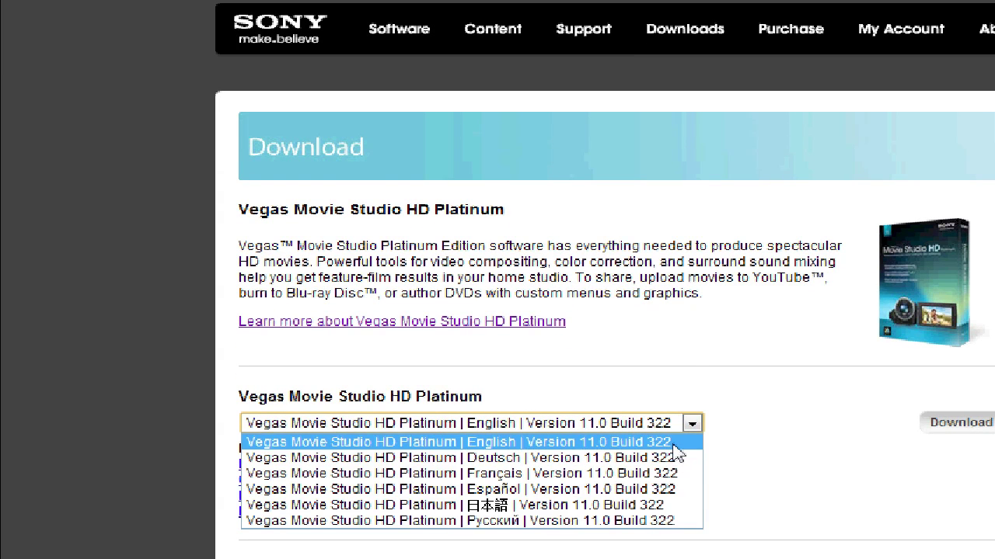
click(698, 372)
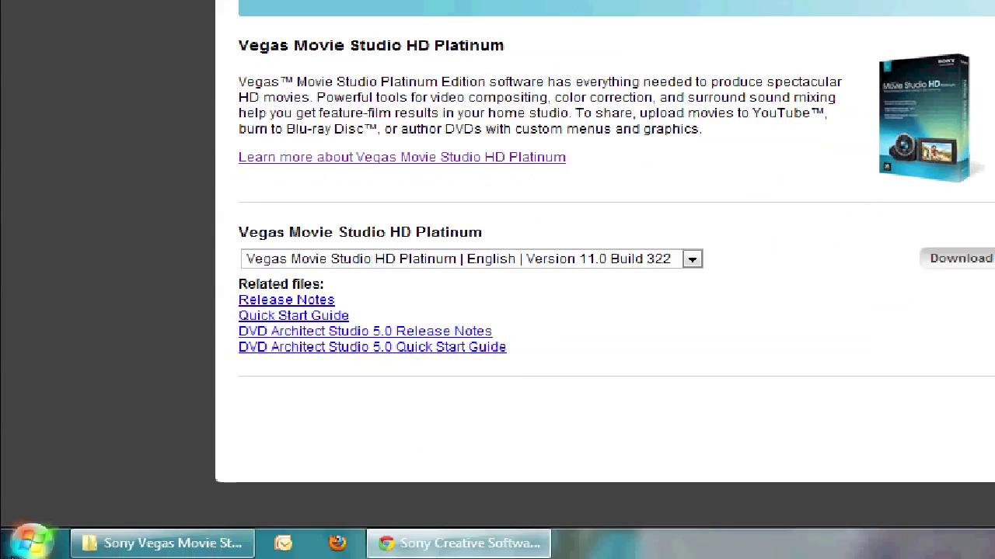
Launch Vegas Movie Studio HD Platinum from the Start menu and close its Trial has Expired notice
click(31, 543)
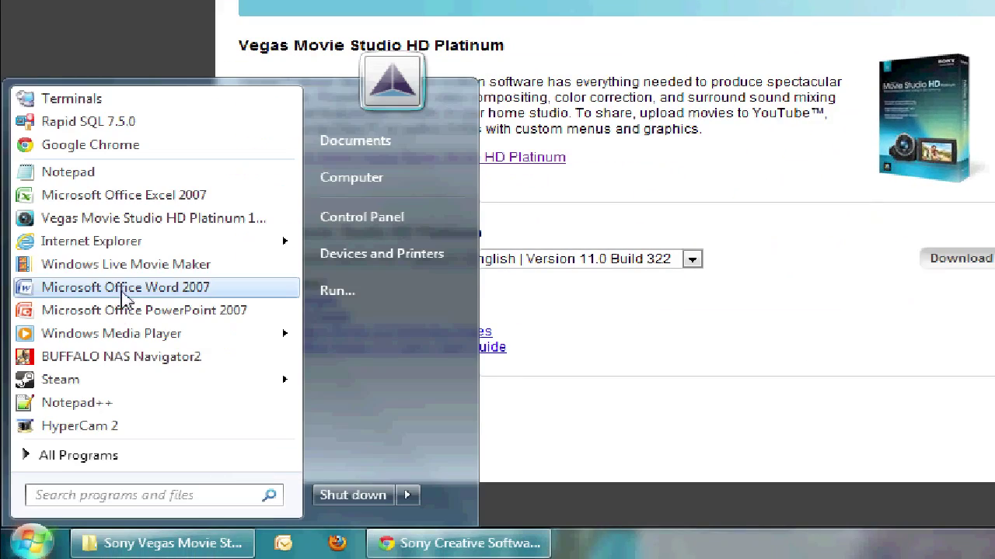
click(202, 225)
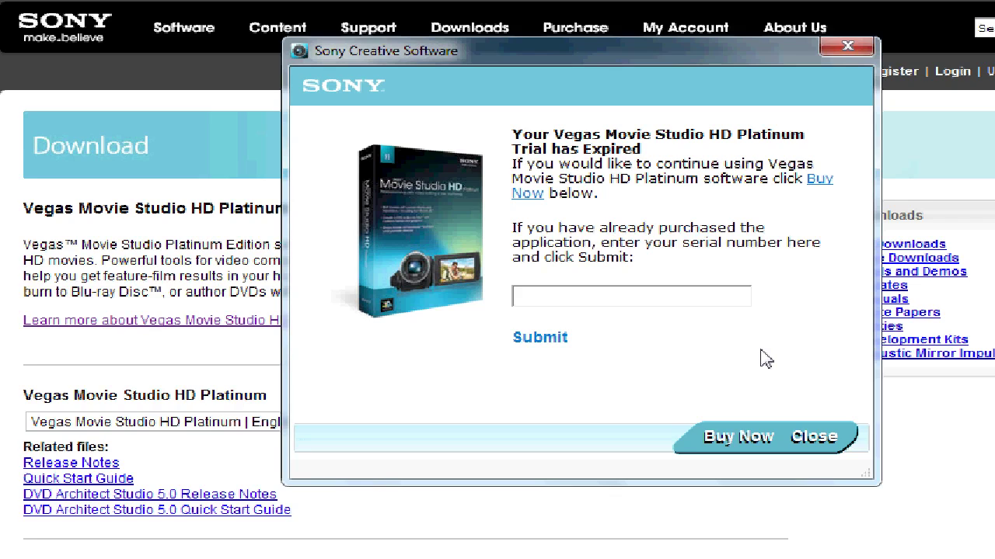
click(811, 438)
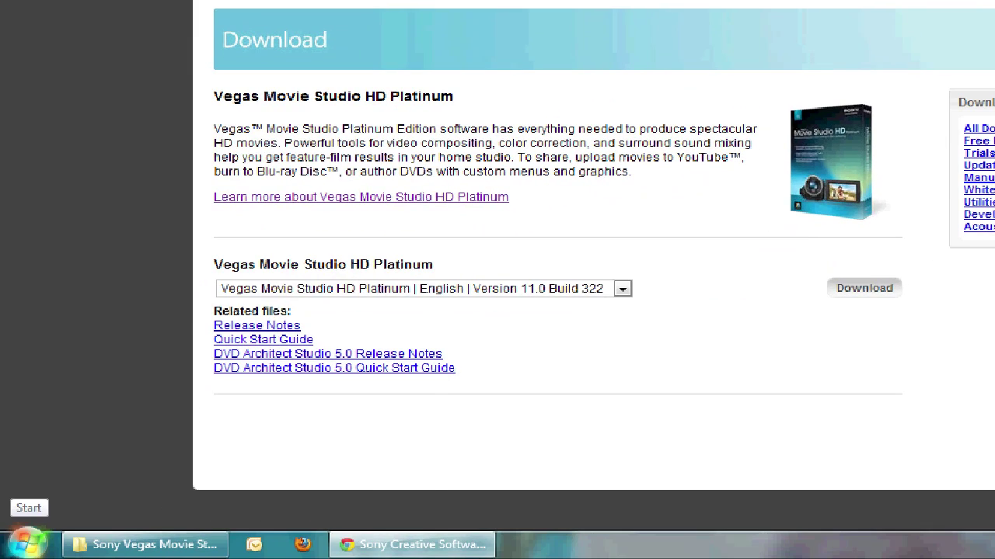
Uninstall Vegas Movie Studio HD Platinum 11.0 through Control Panel's Programs and Features
click(25, 542)
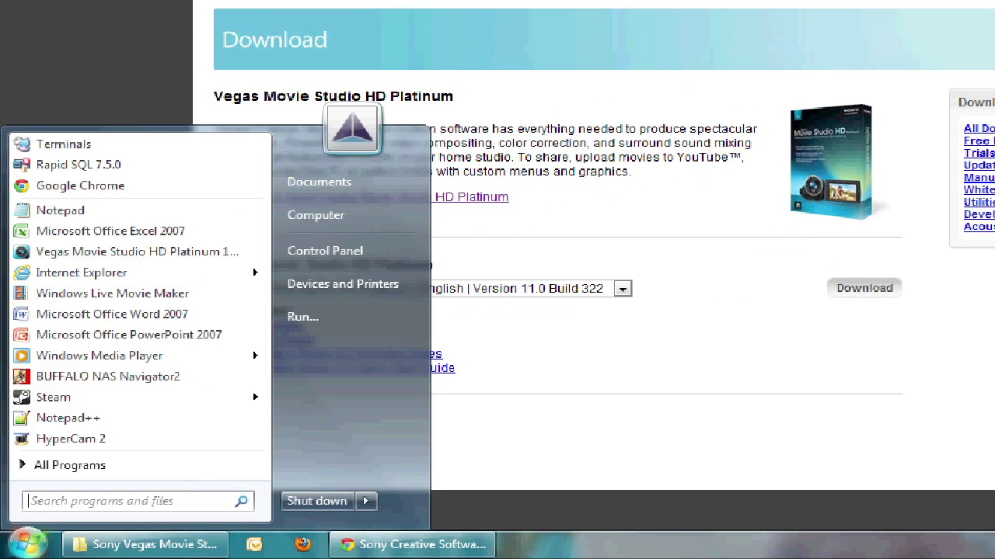
click(388, 250)
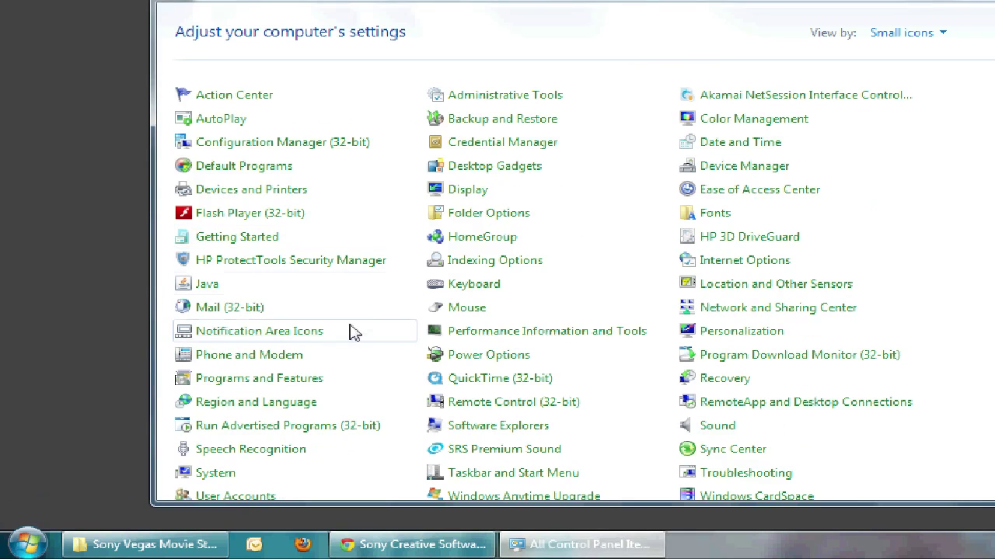
click(301, 381)
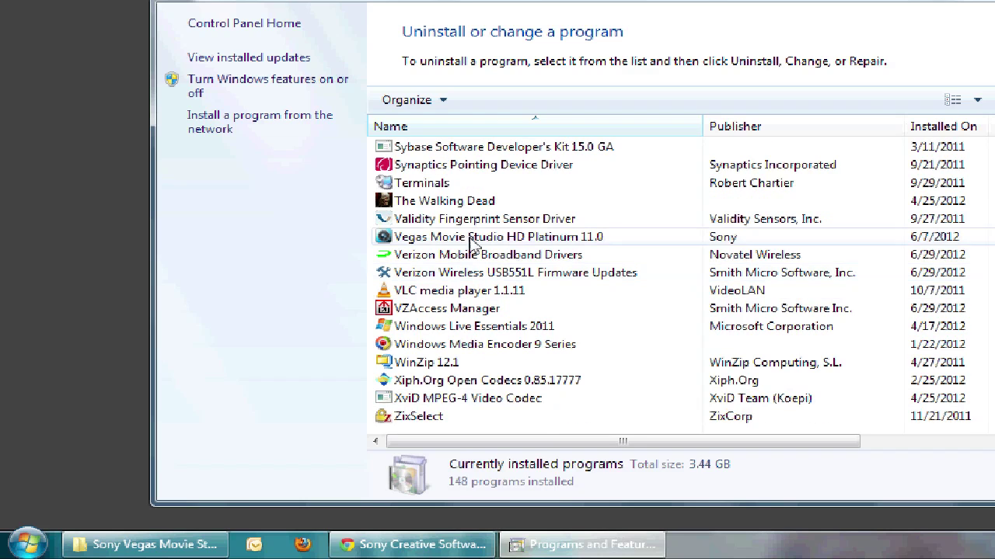
click(403, 241)
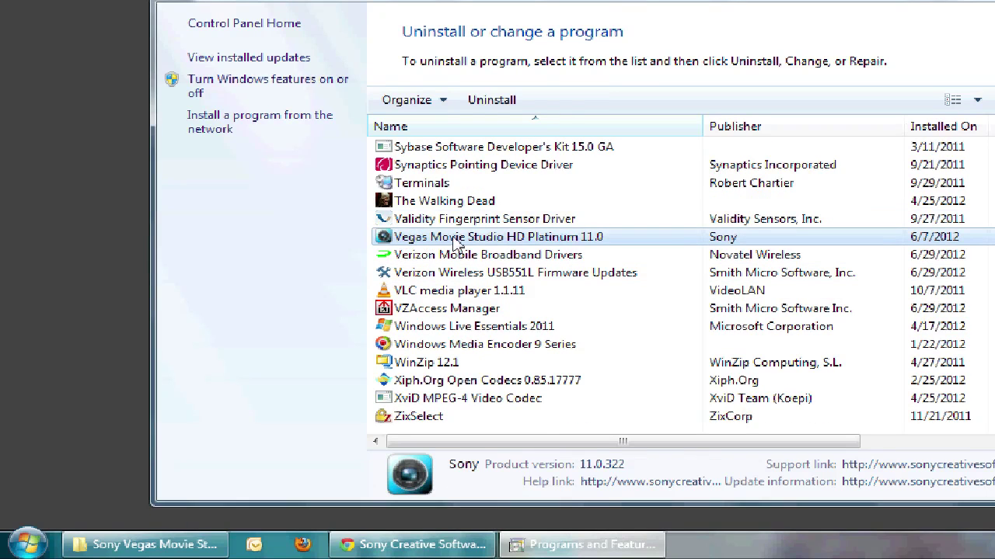
click(491, 100)
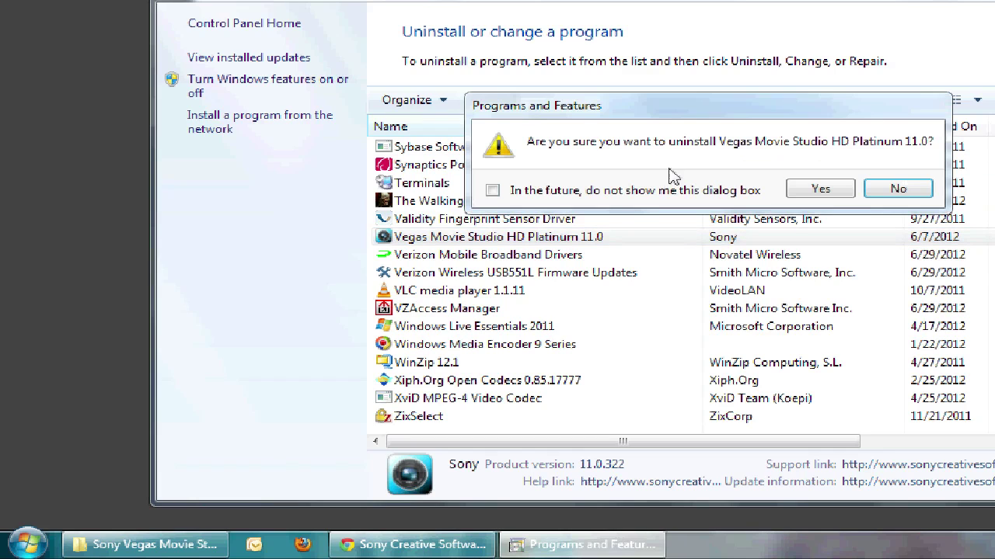
click(811, 191)
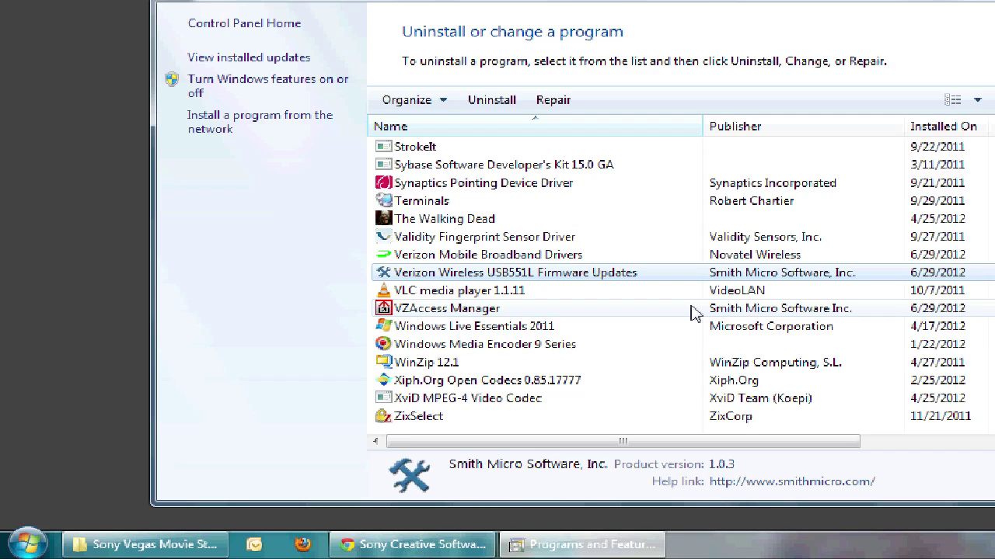
click(148, 545)
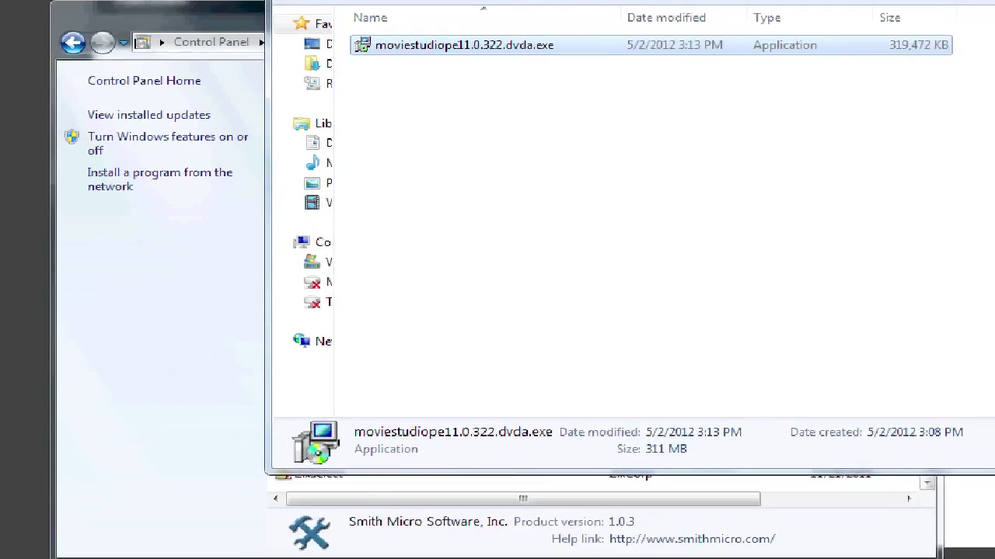
Launch regedit from the Run box and look over the File menu without choosing anything
click(27, 542)
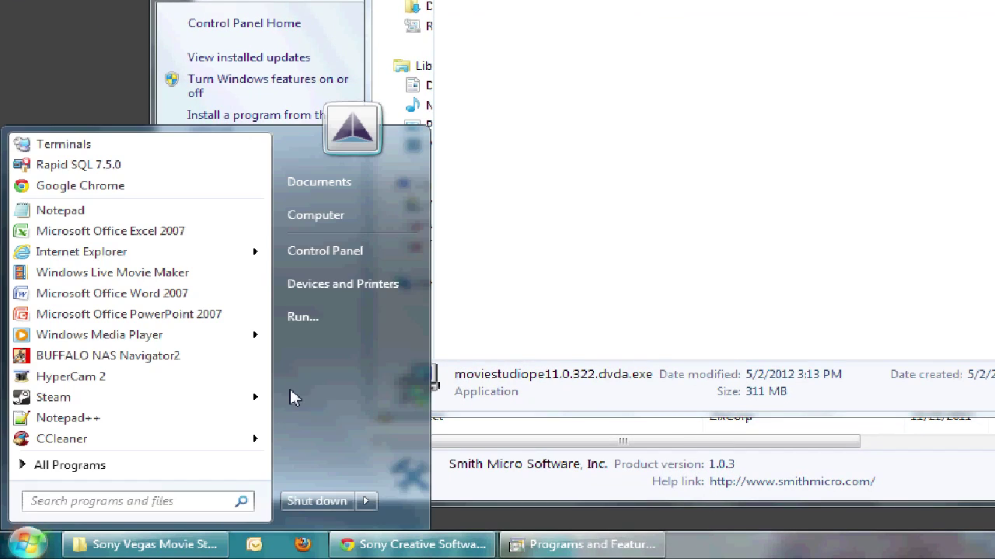
click(349, 317)
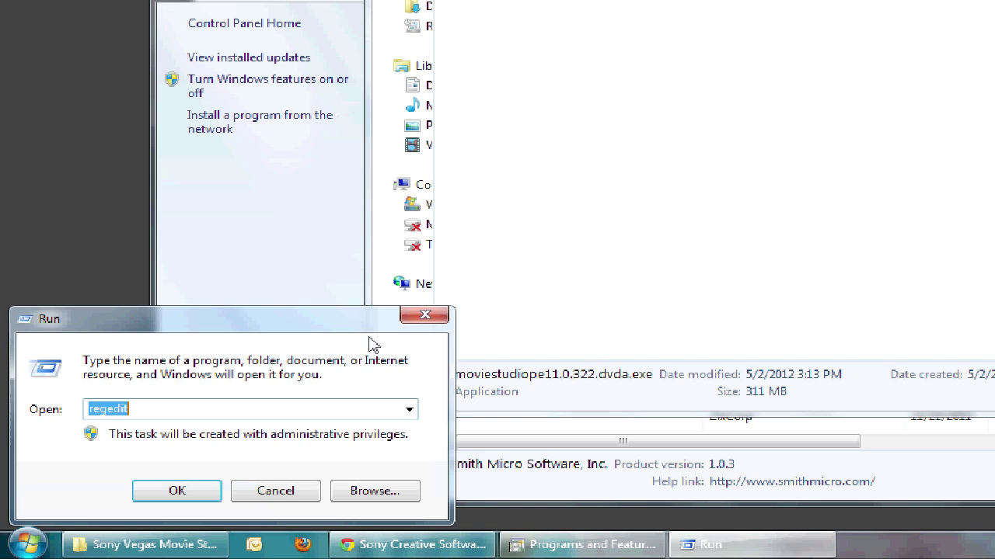
key(Return)
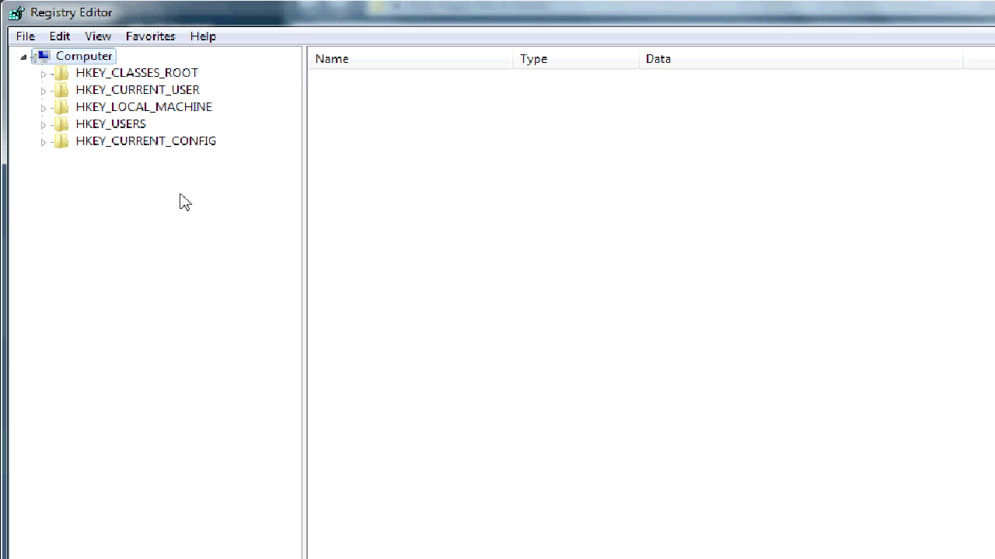
click(25, 36)
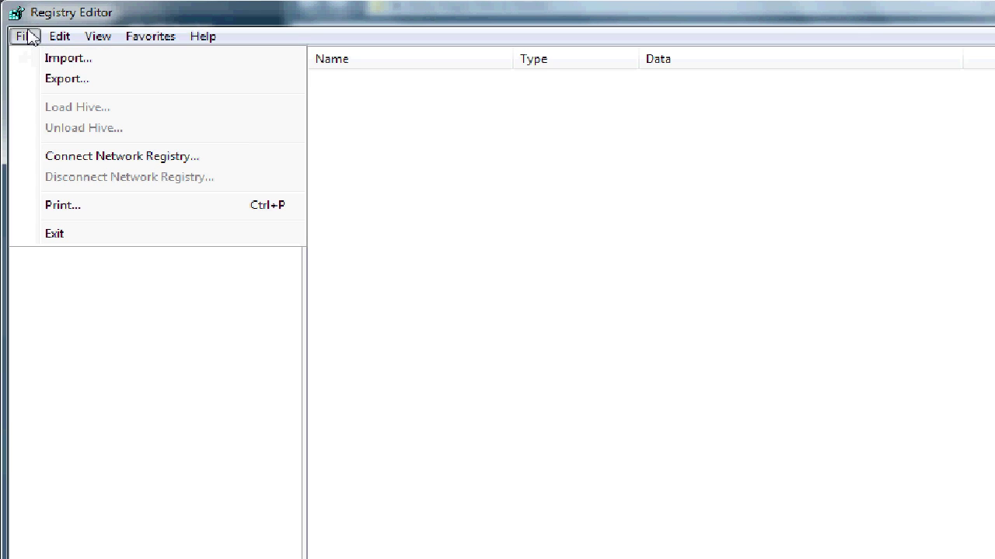
click(413, 225)
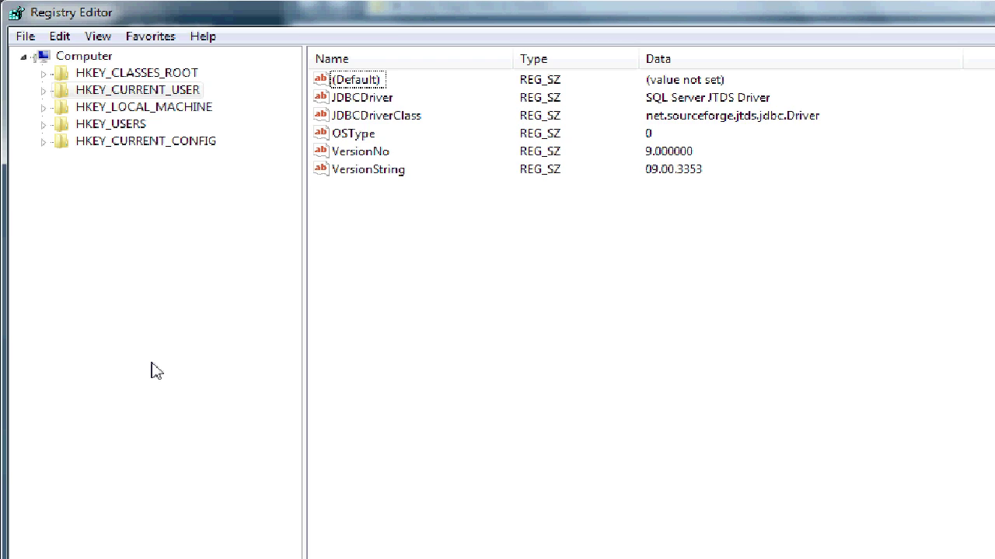
Delete the HKEY_LOCAL_MACHINE\SOFTWARE\Sony Creative Software key with all its subkeys
click(43, 108)
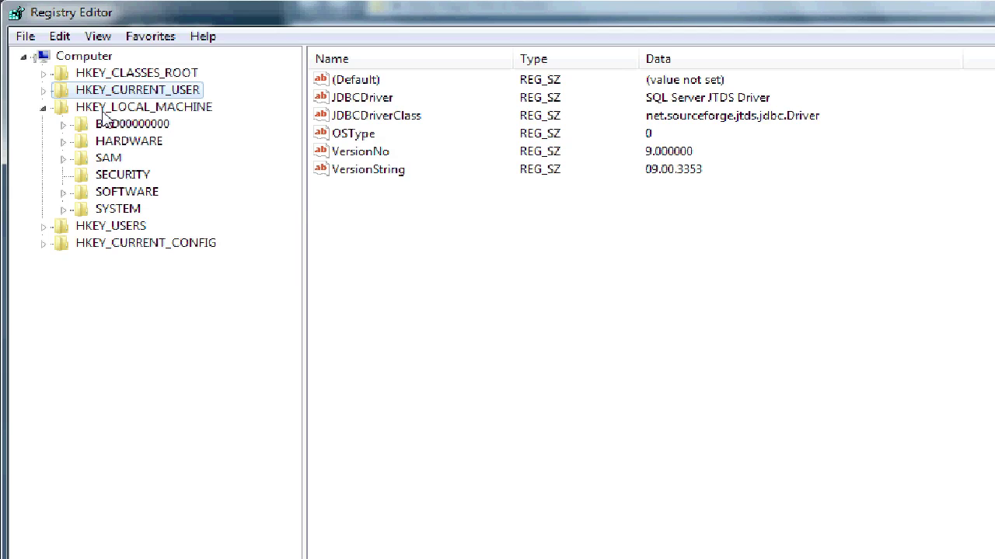
click(64, 193)
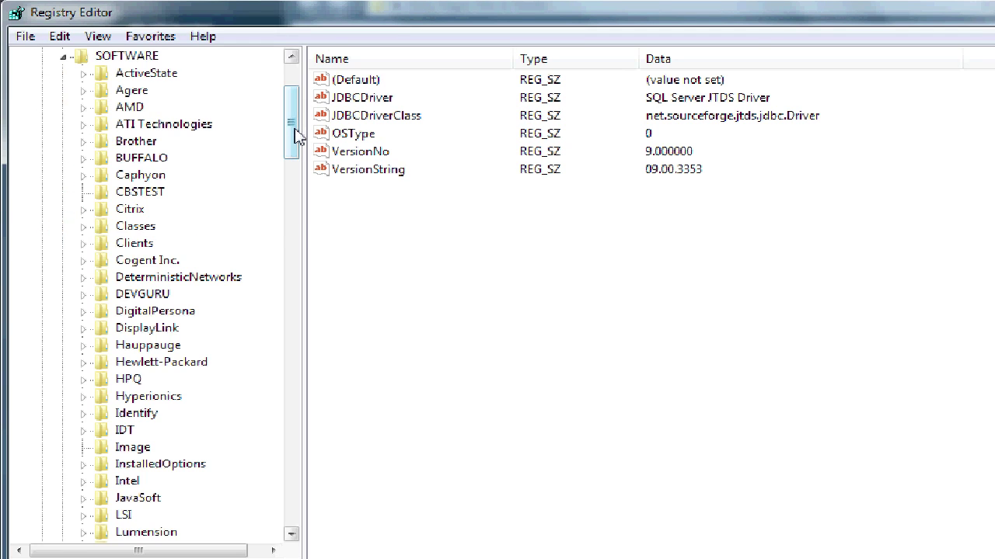
drag(298, 133, 304, 222)
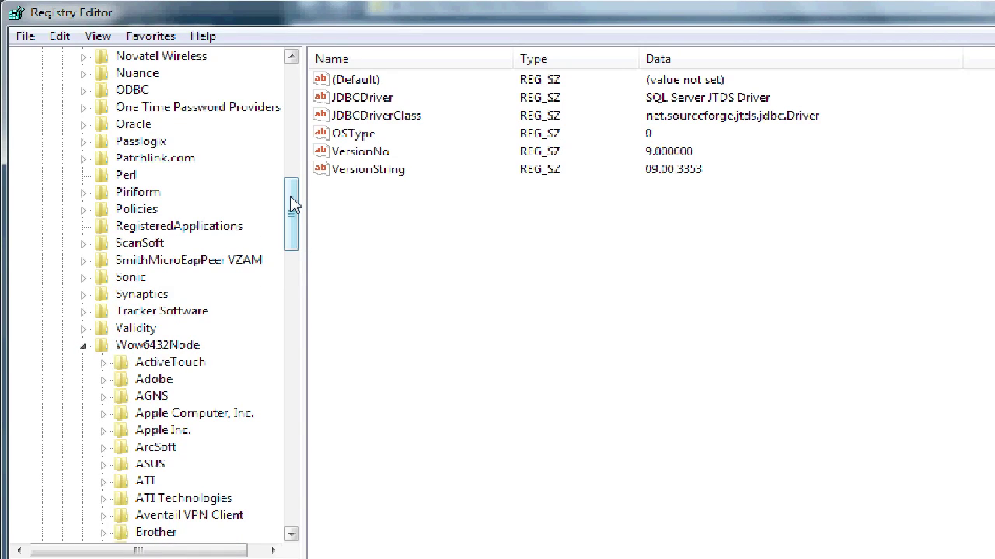
drag(294, 203, 295, 240)
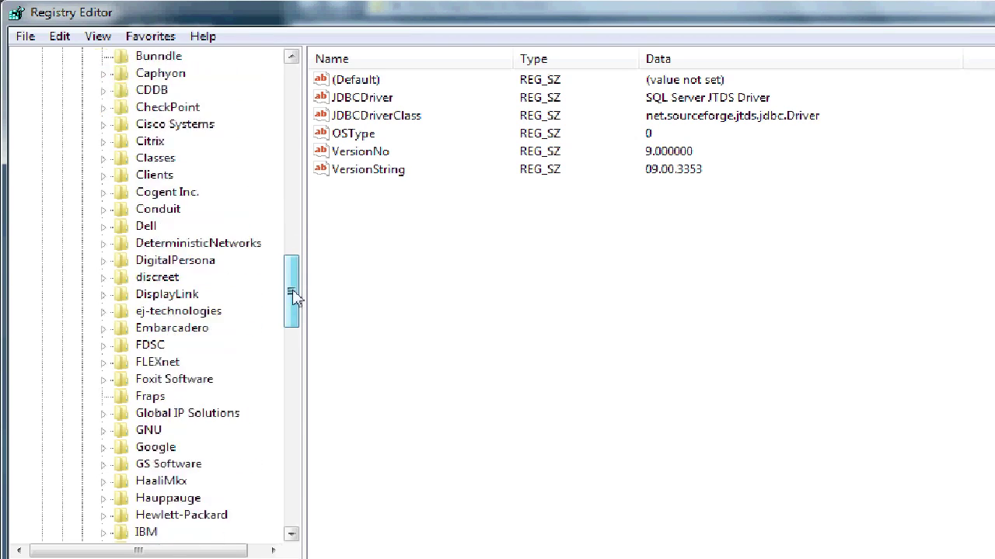
drag(294, 298, 303, 439)
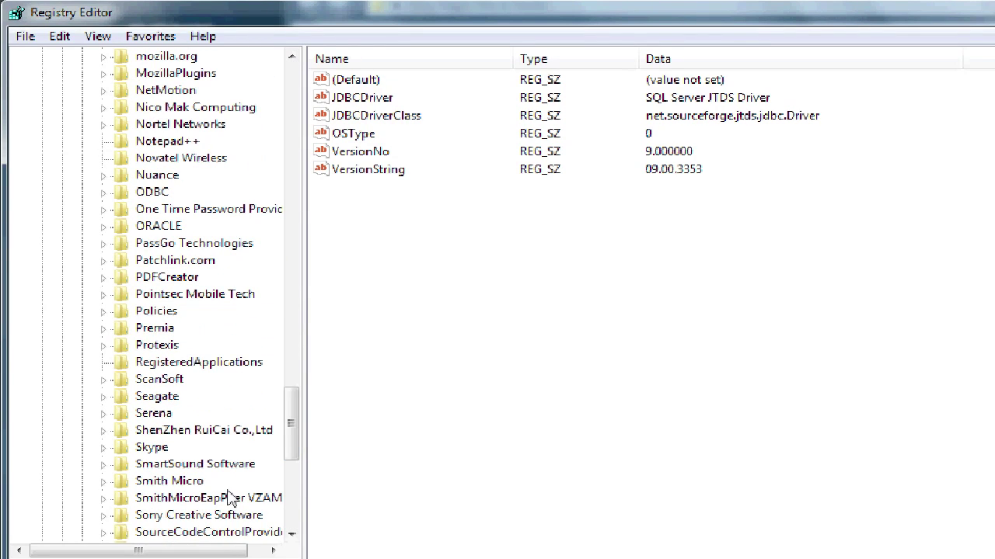
click(204, 516)
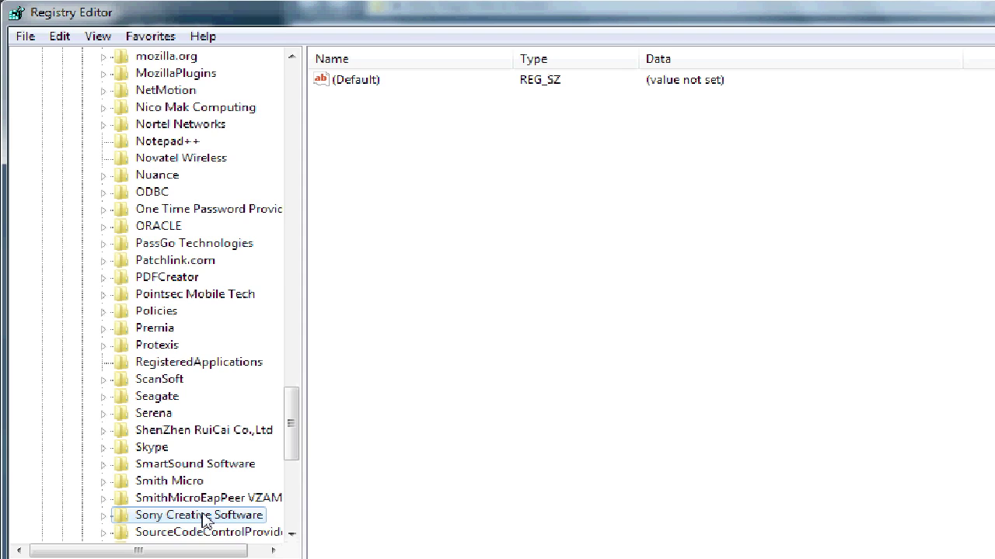
right_click(203, 521)
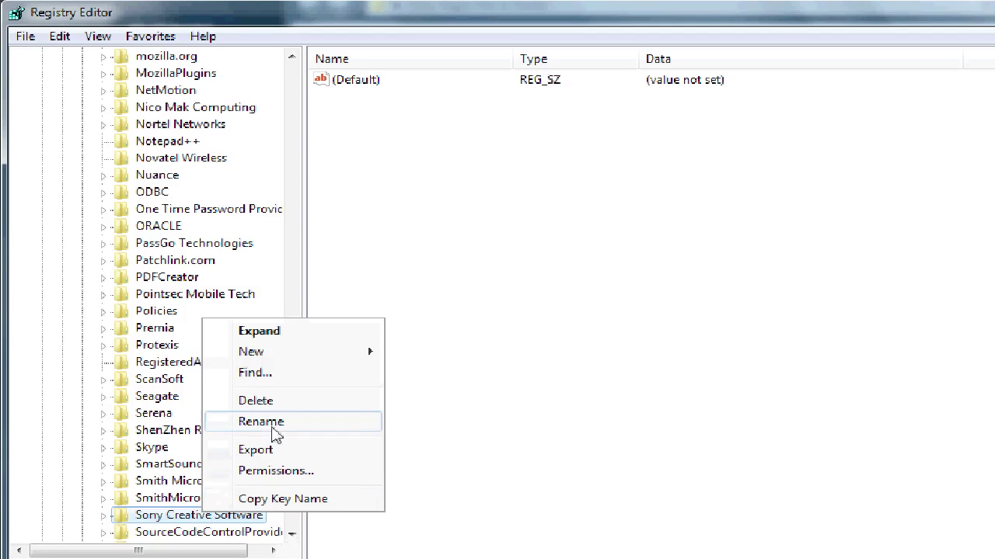
click(301, 403)
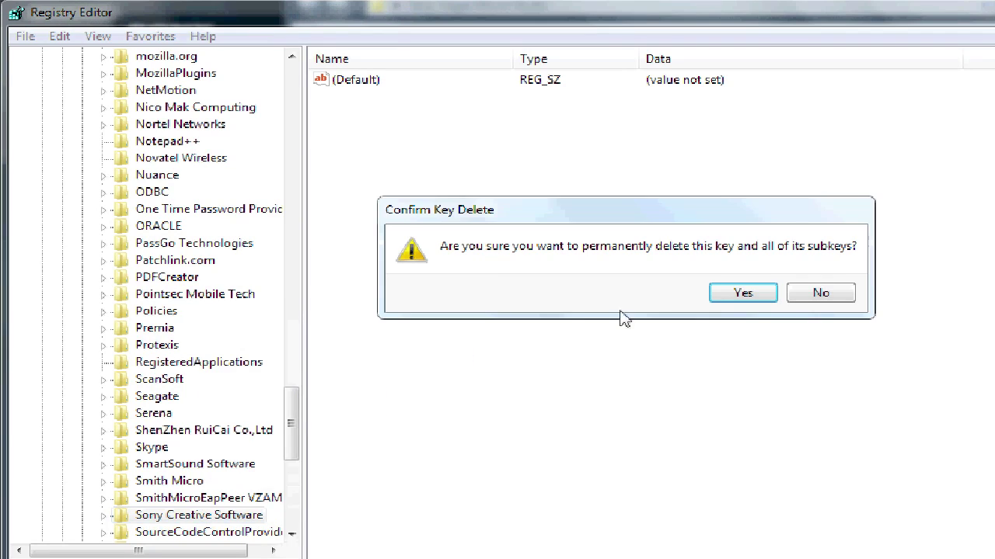
click(723, 302)
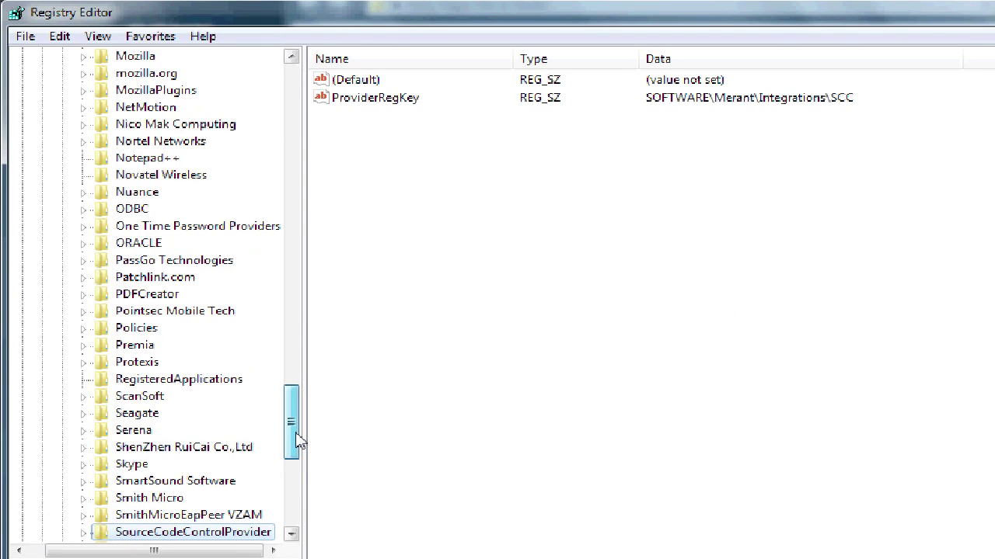
Delete the HKEY_CURRENT_USER\Software\Sony Creative Software key with all its subkeys
drag(299, 443, 290, 66)
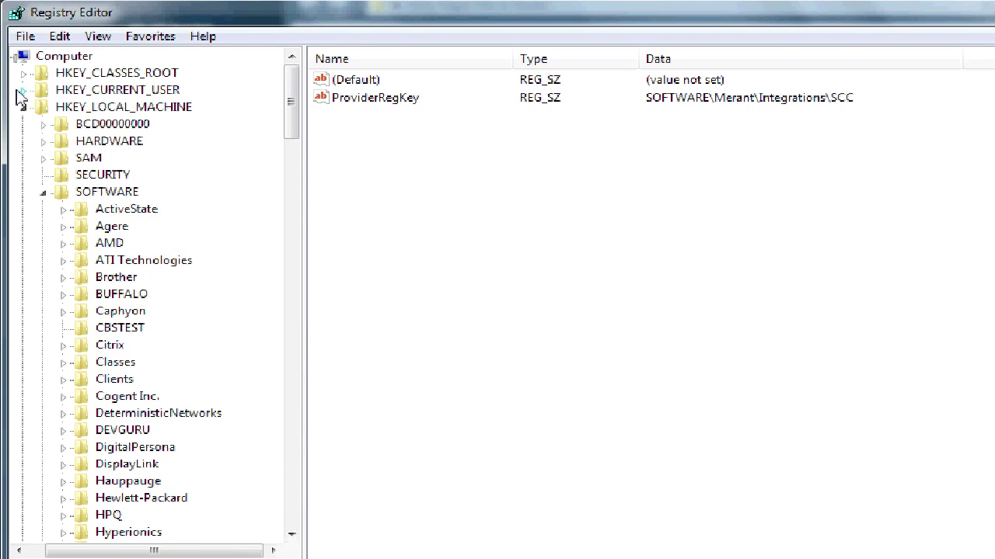
click(22, 109)
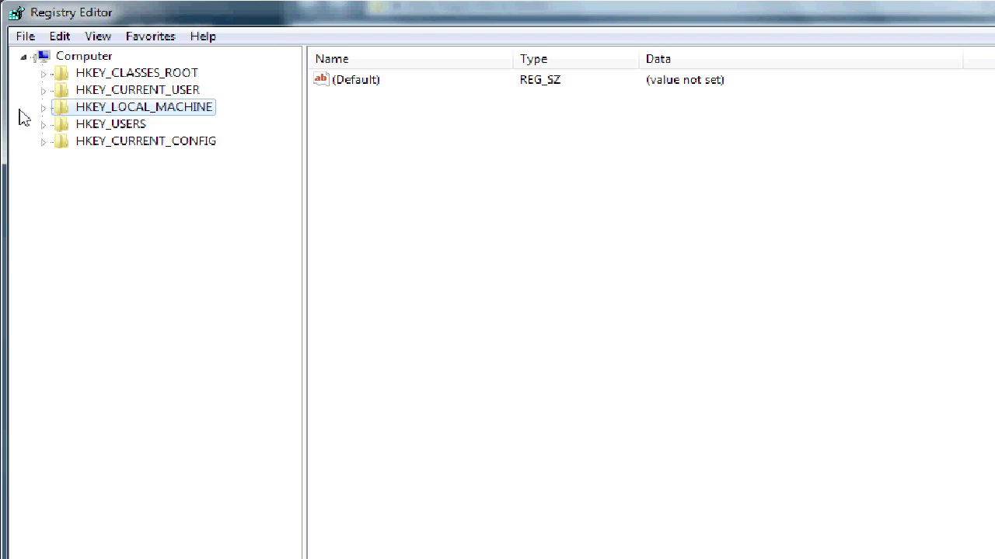
click(80, 97)
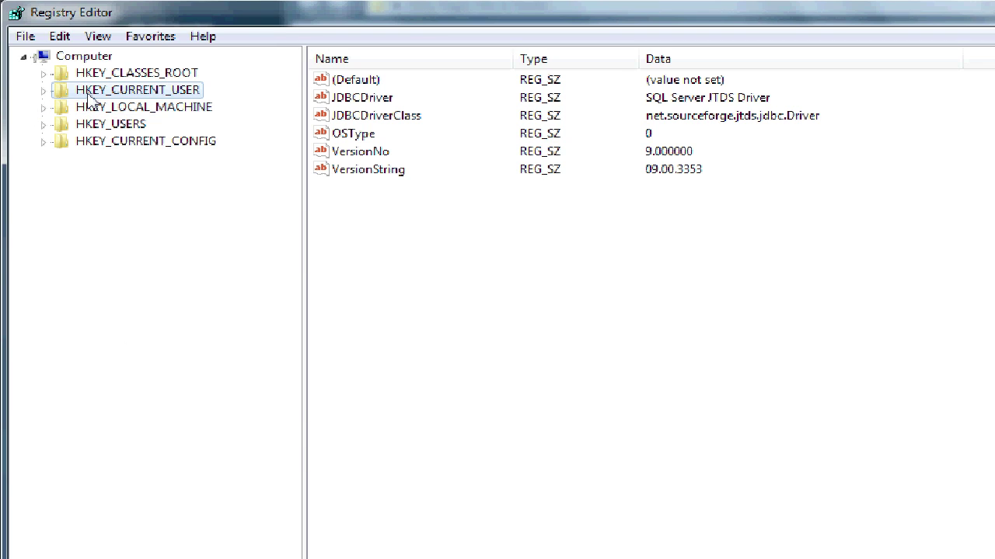
click(43, 91)
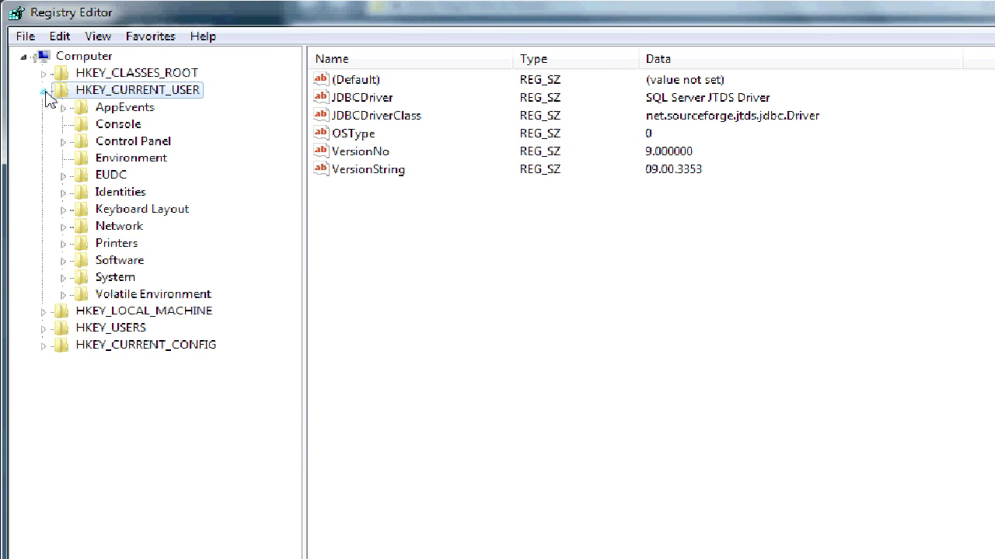
click(63, 262)
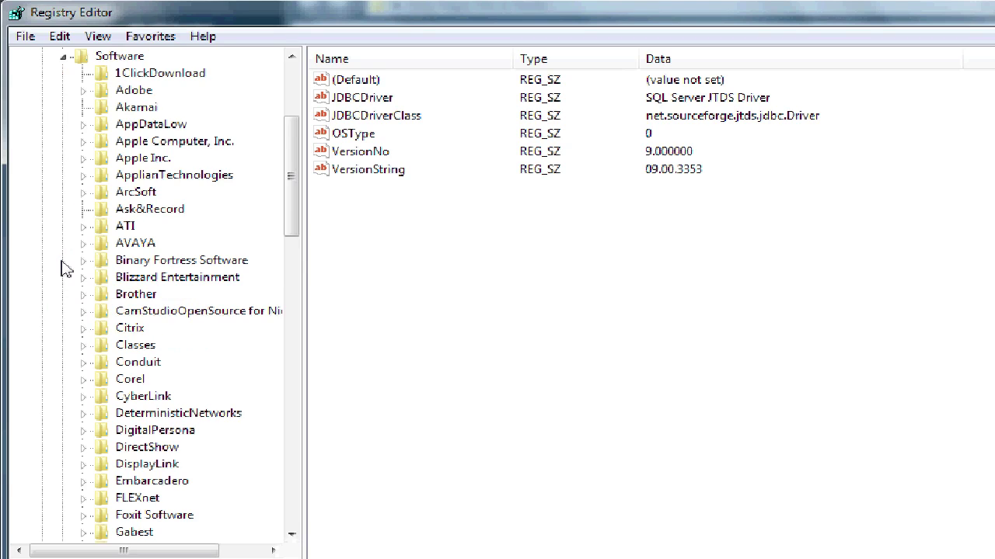
drag(291, 199, 304, 406)
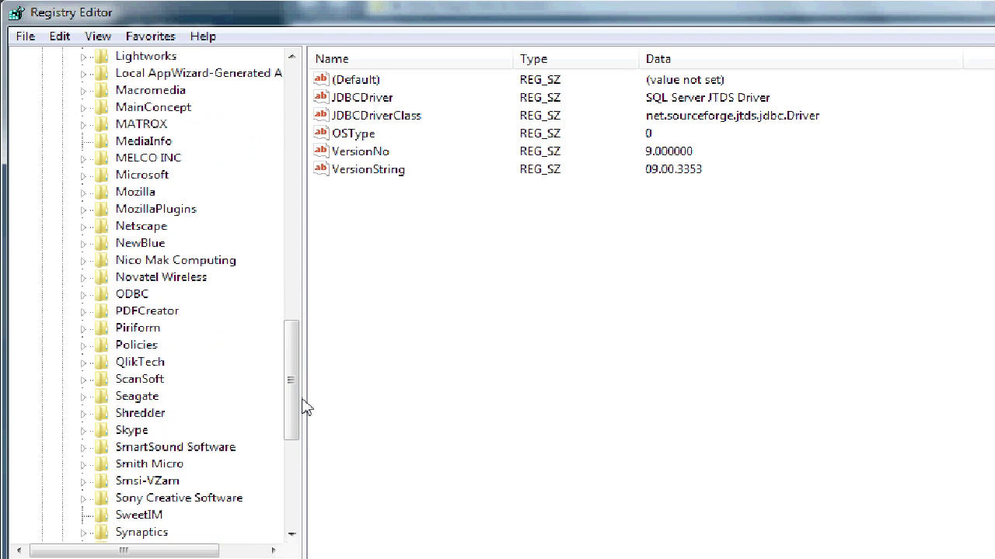
click(159, 501)
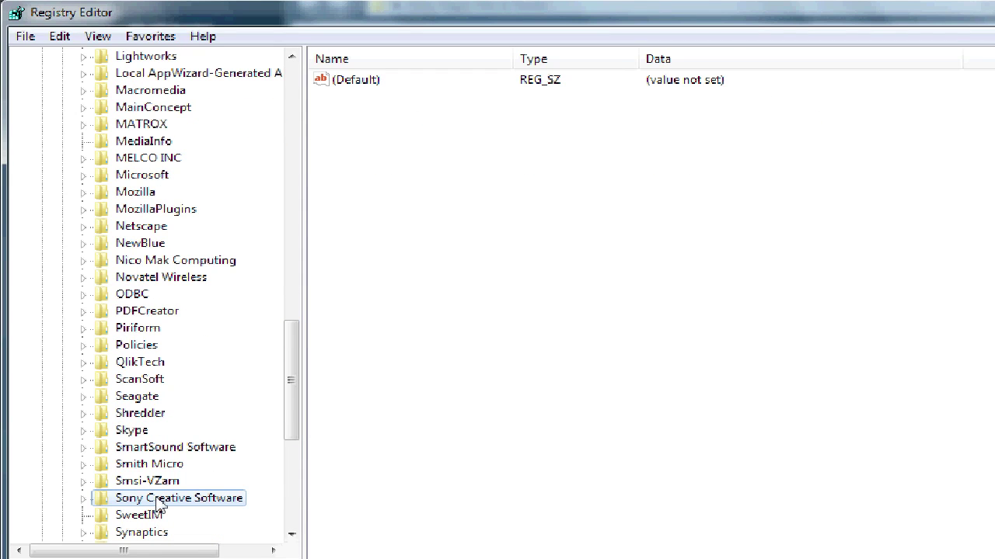
right_click(160, 501)
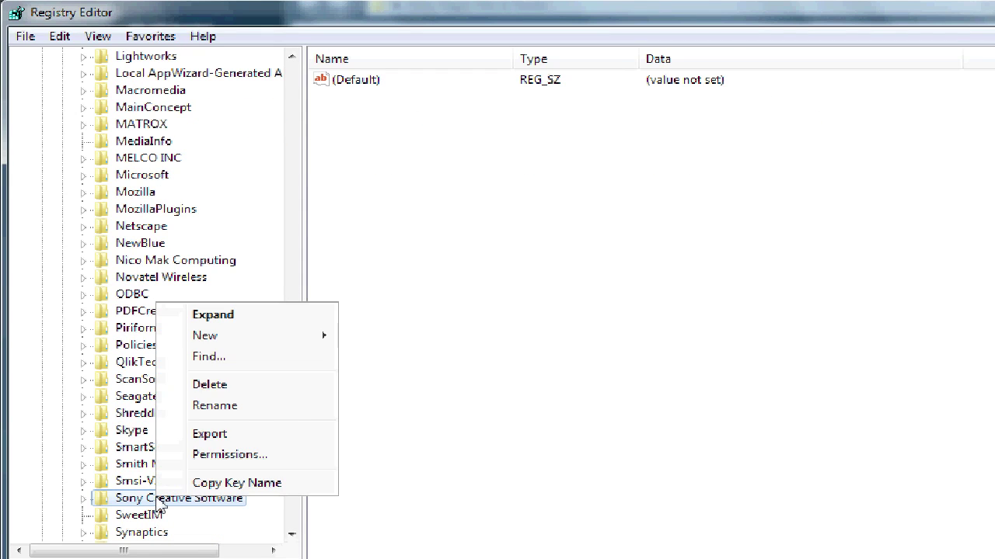
click(247, 386)
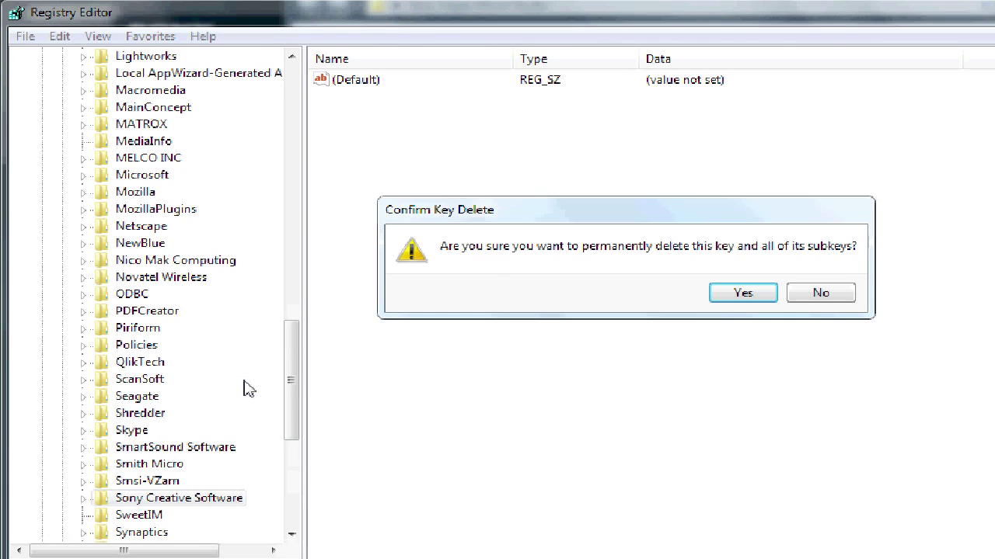
click(742, 295)
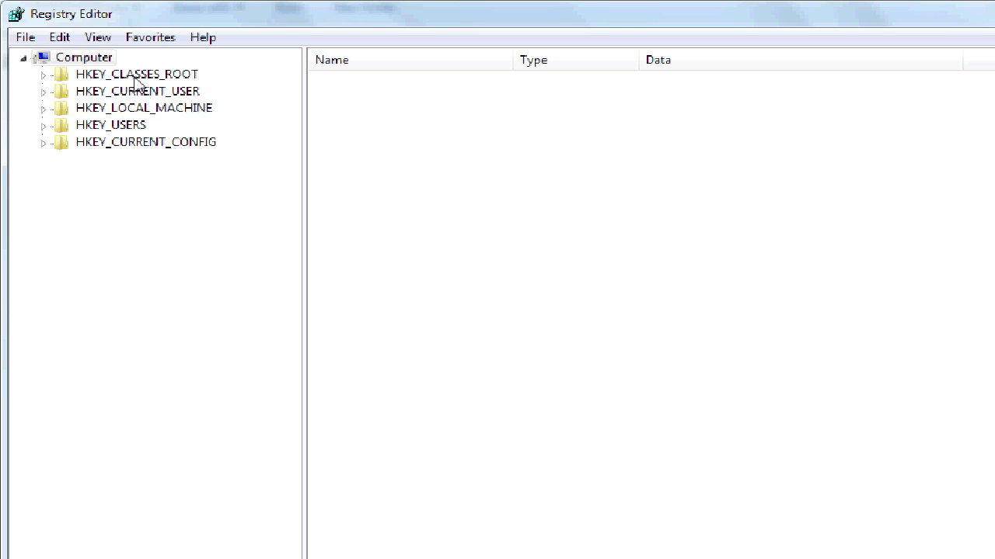
Search the entire registry from Computer for 'vegas'
click(94, 60)
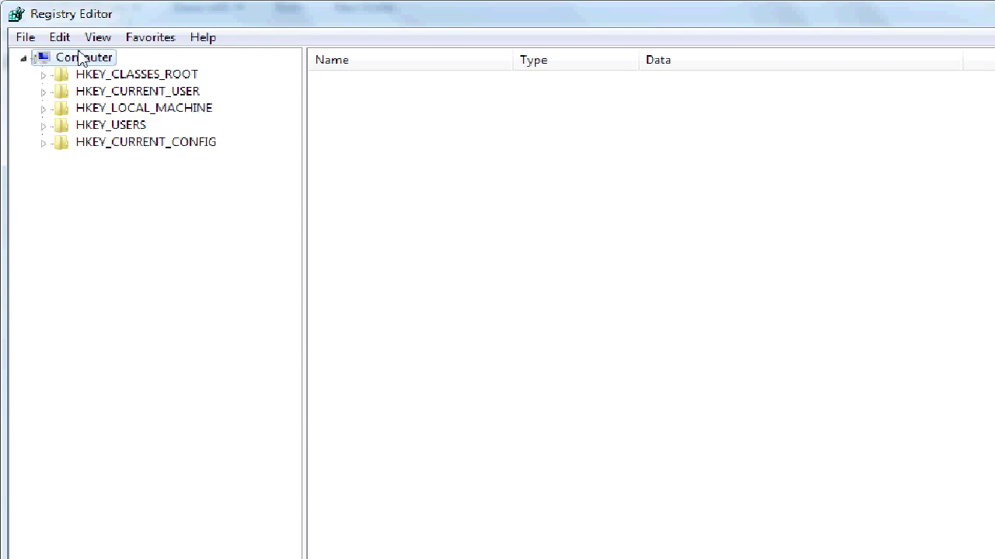
click(69, 40)
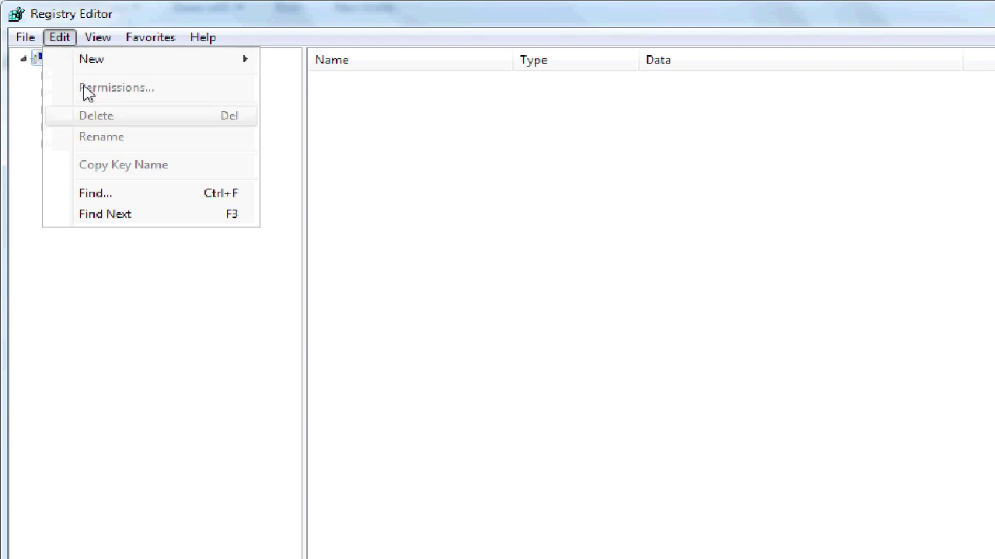
click(117, 194)
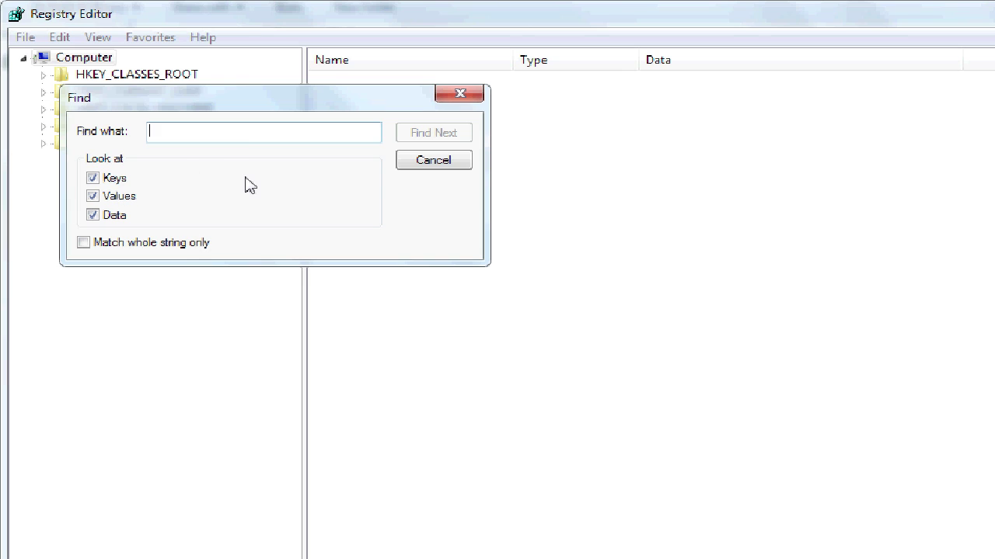
text(vegas)
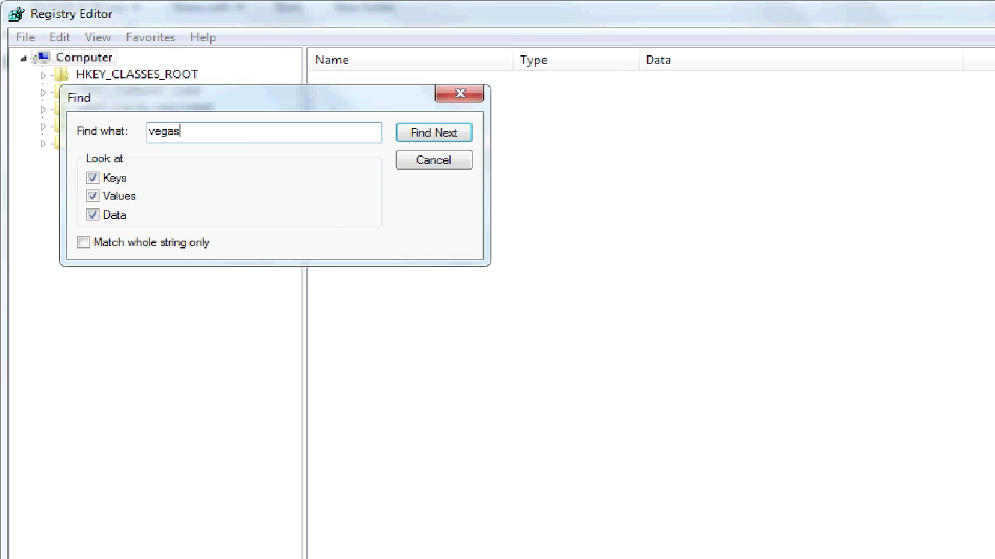
key(Return)
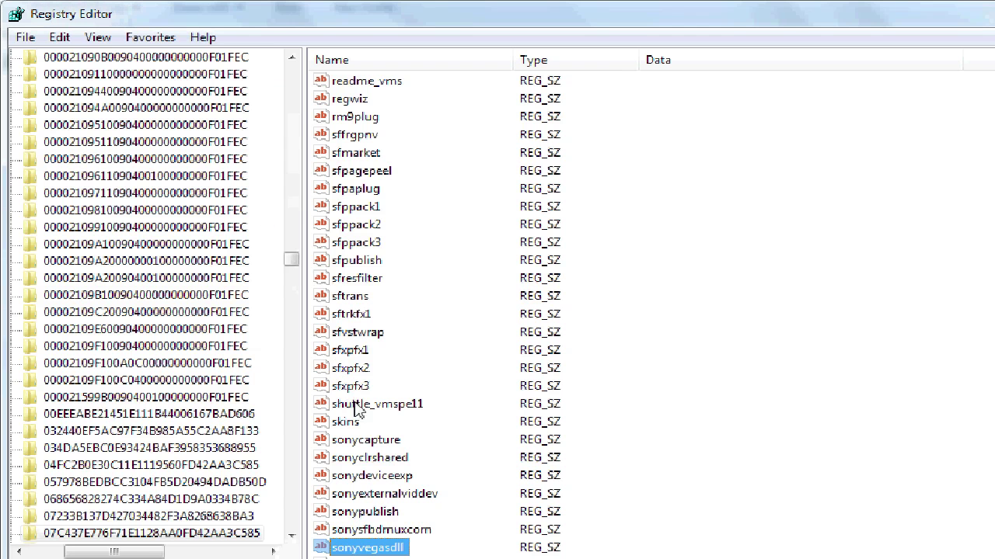
Delete the sonyvegasdll value found by the search
right_click(355, 550)
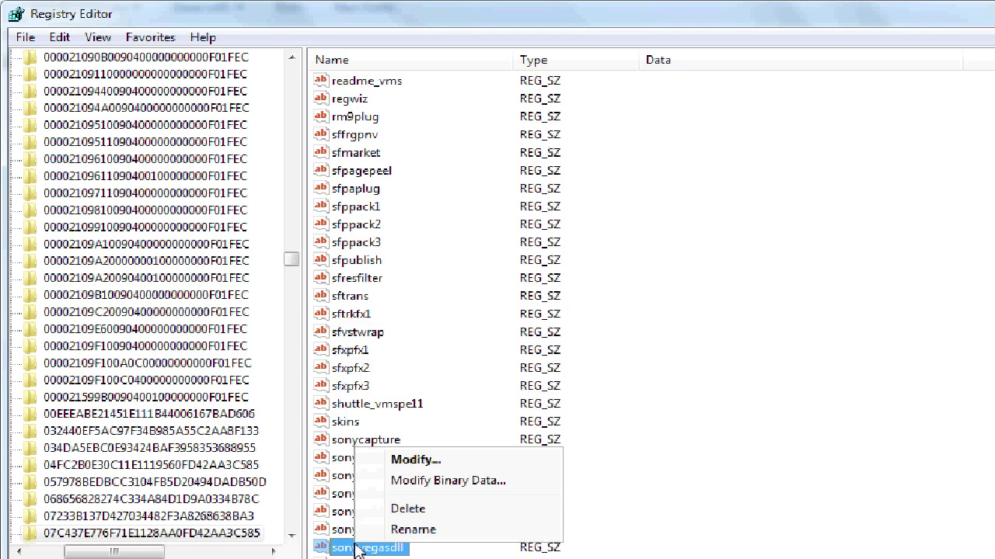
click(408, 509)
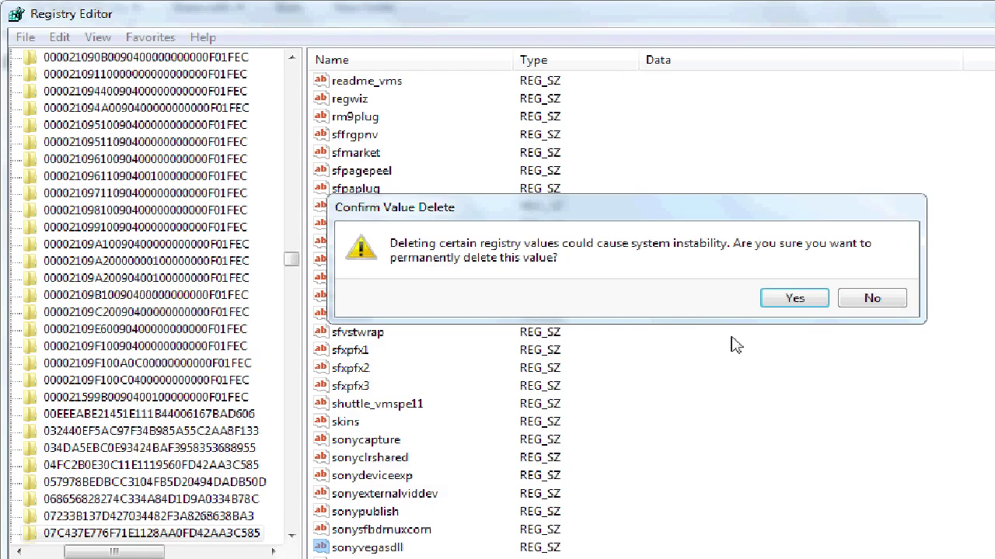
click(804, 303)
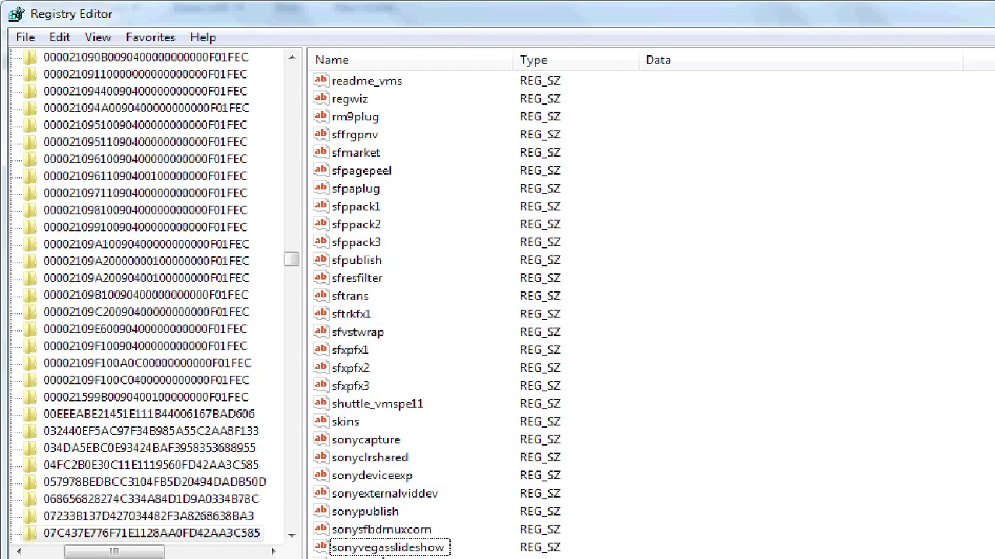
Delete the eight selected sony values, then continue the vegas search with Find Next
click(388, 550)
key(Down)
key(Down)
key(Down)
key(Up)
key(Up)
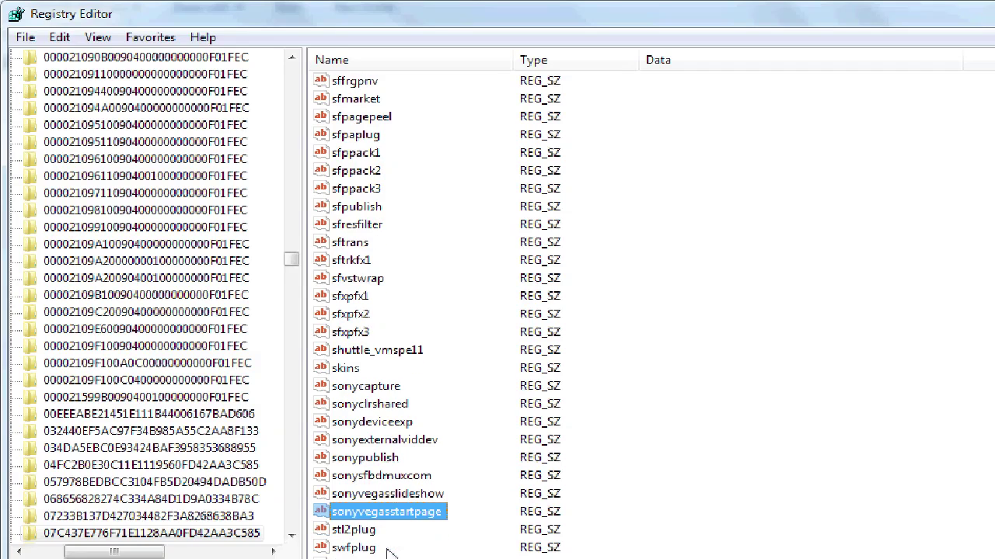
key(shift+Up)
key(shift+Up)
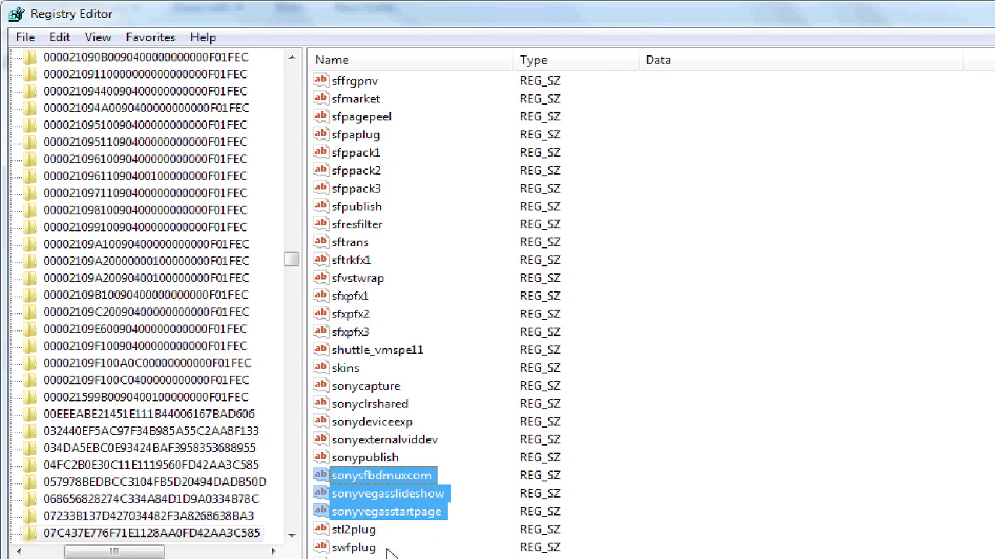
key(shift+Up)
key(shift+Up)
key(shift+Up)
key(shift+Up)
key(shift+Up)
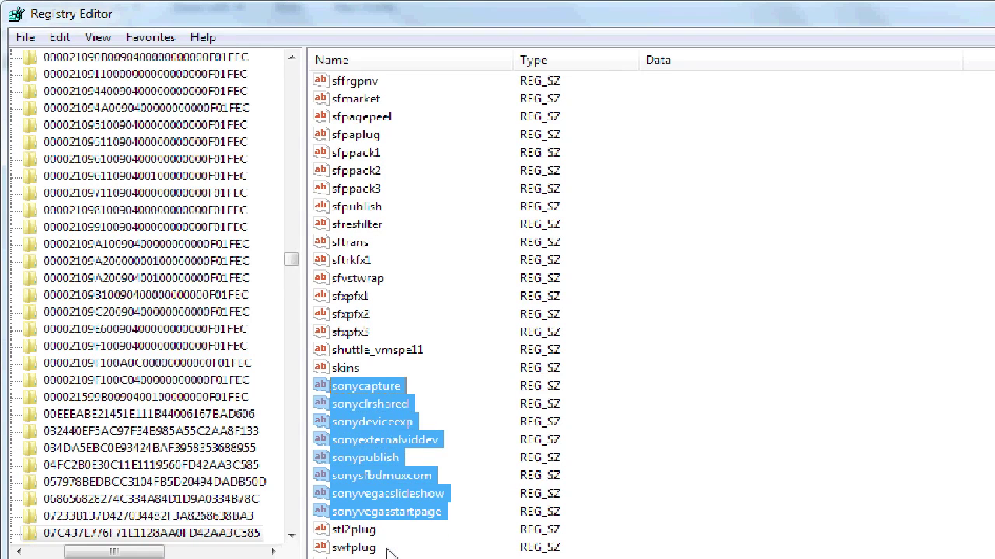
key(Delete)
key(Return)
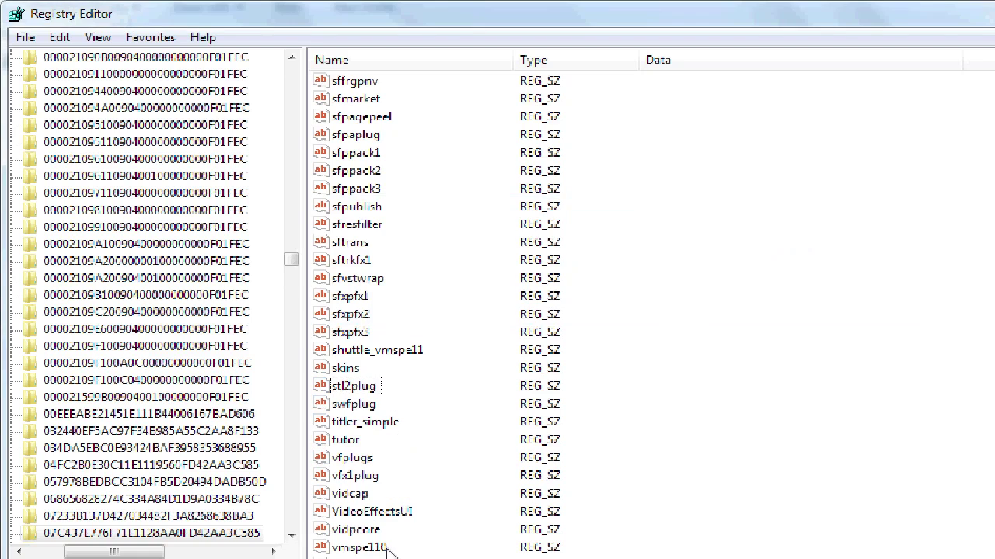
click(61, 37)
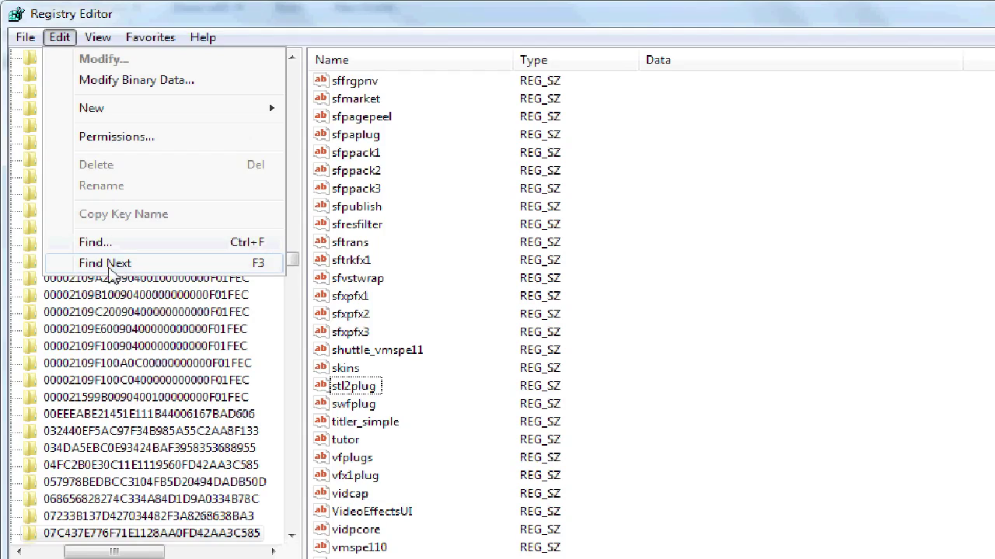
click(140, 267)
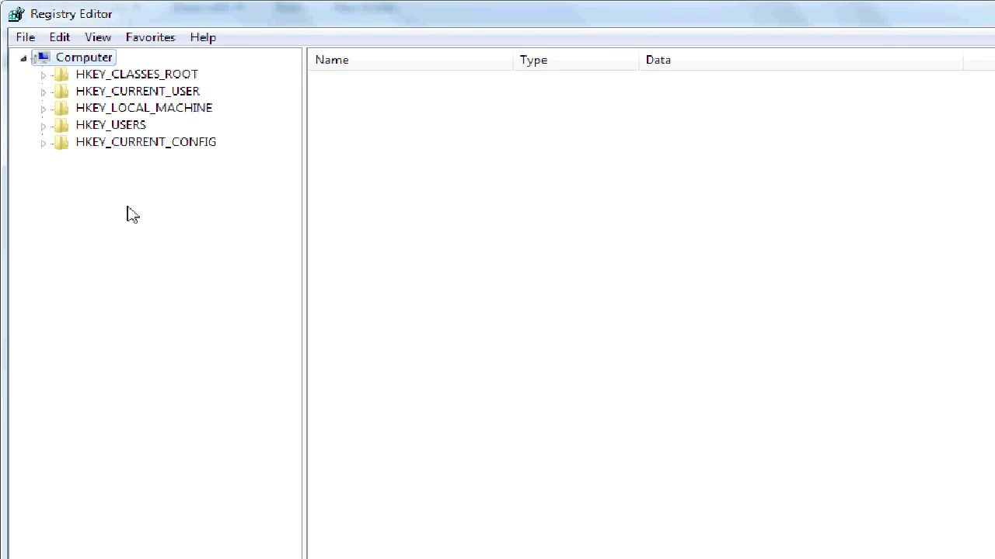
Rerun the 'vegas' search, landing on the Vegas60k.dll value under DllNXOptions
click(61, 40)
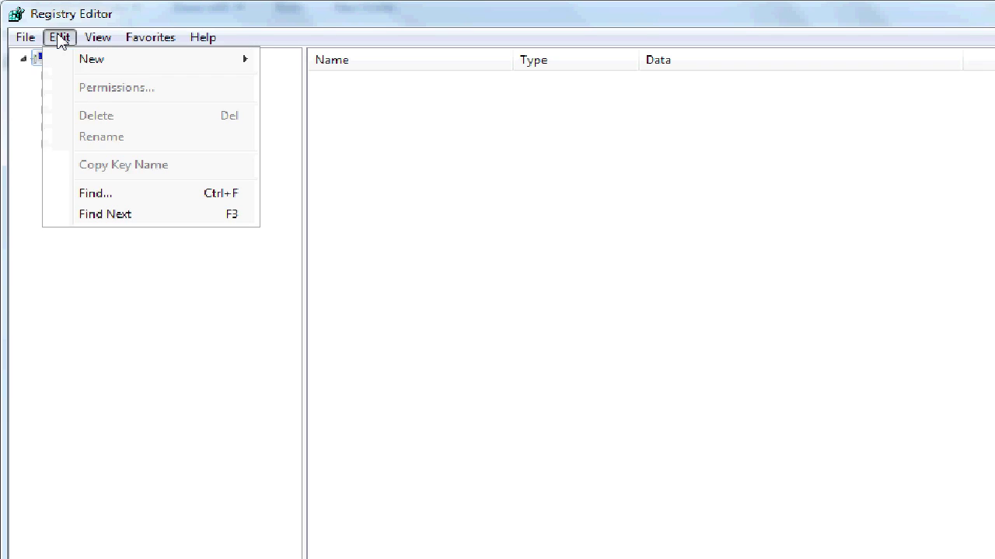
click(118, 192)
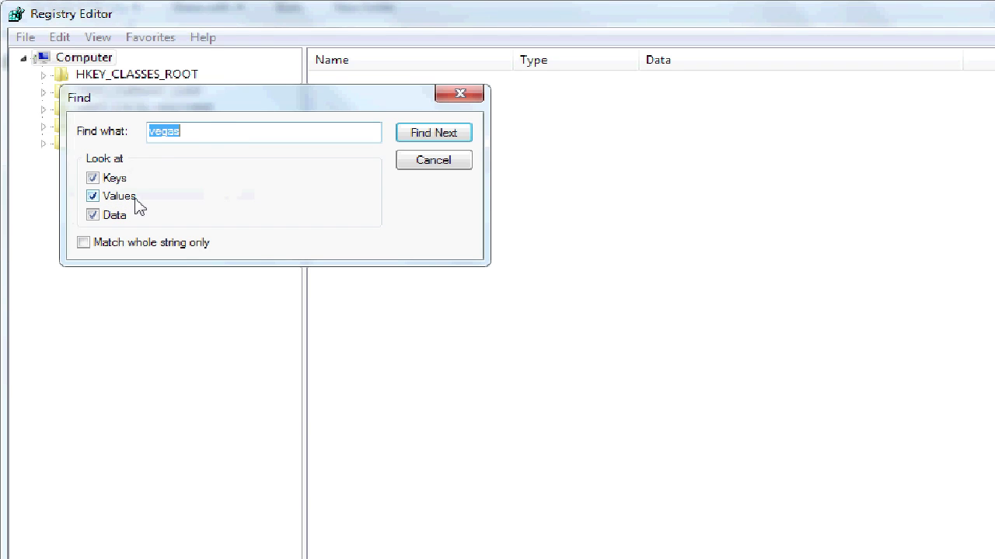
click(434, 138)
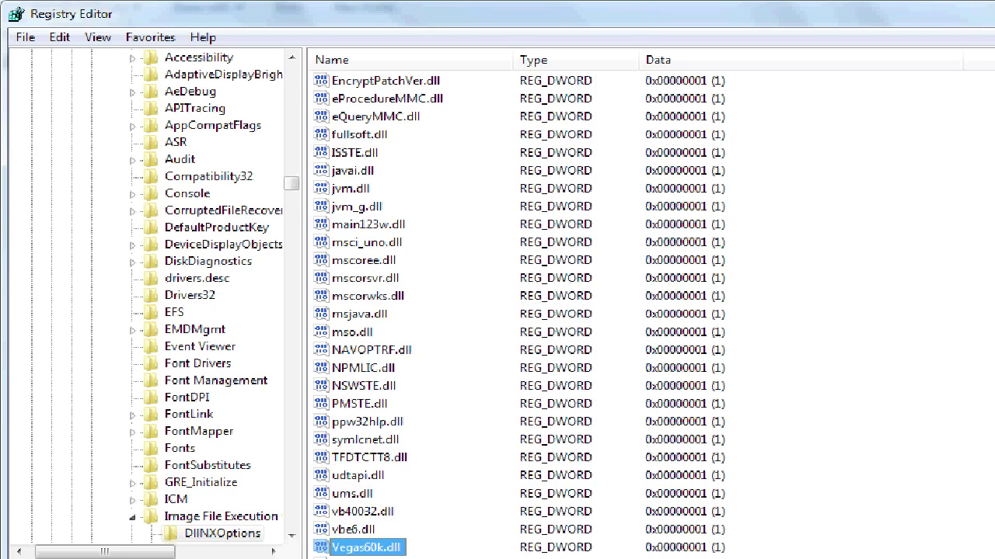
Continue the 'vegas' search with Find Next to the registry's end, then dismiss the finished message
click(60, 38)
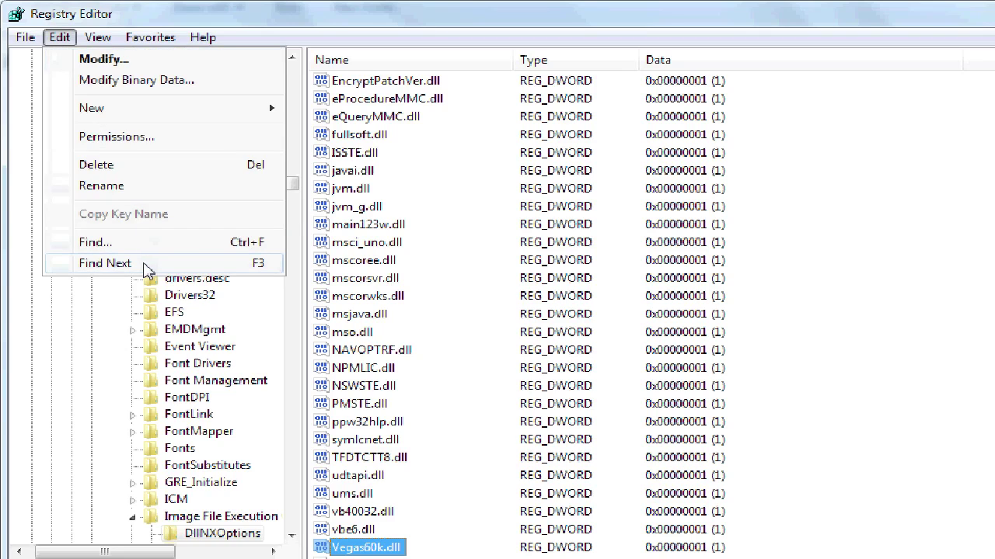
click(105, 263)
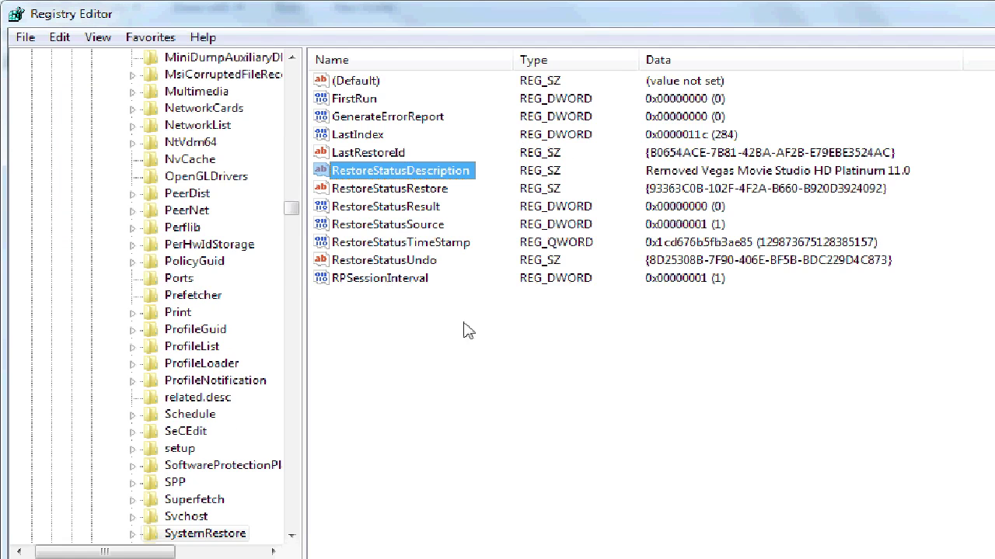
click(70, 43)
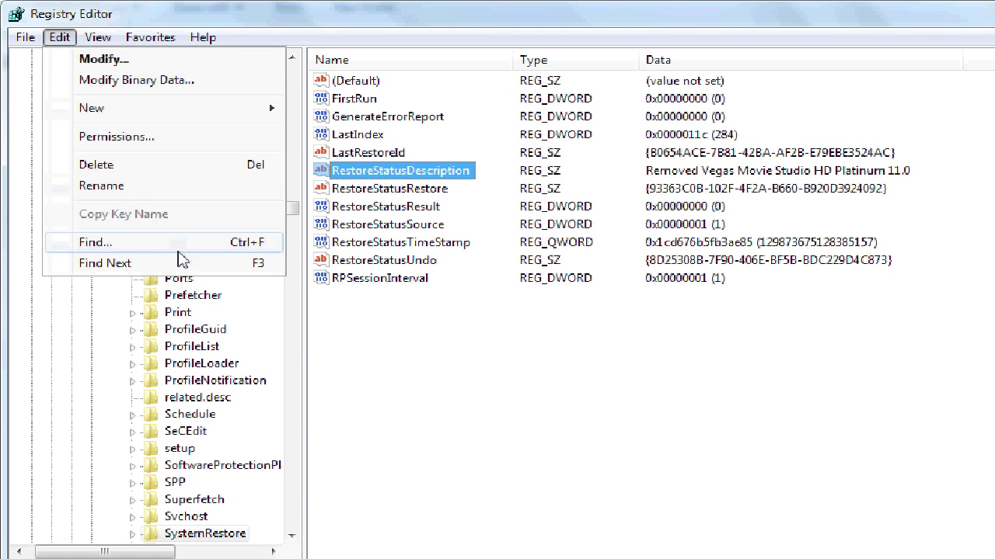
click(180, 263)
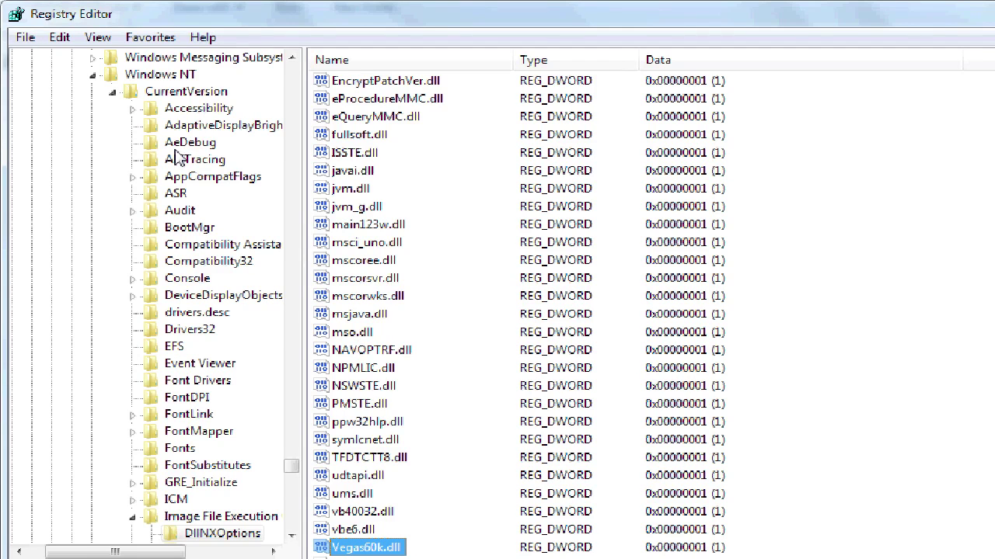
click(67, 37)
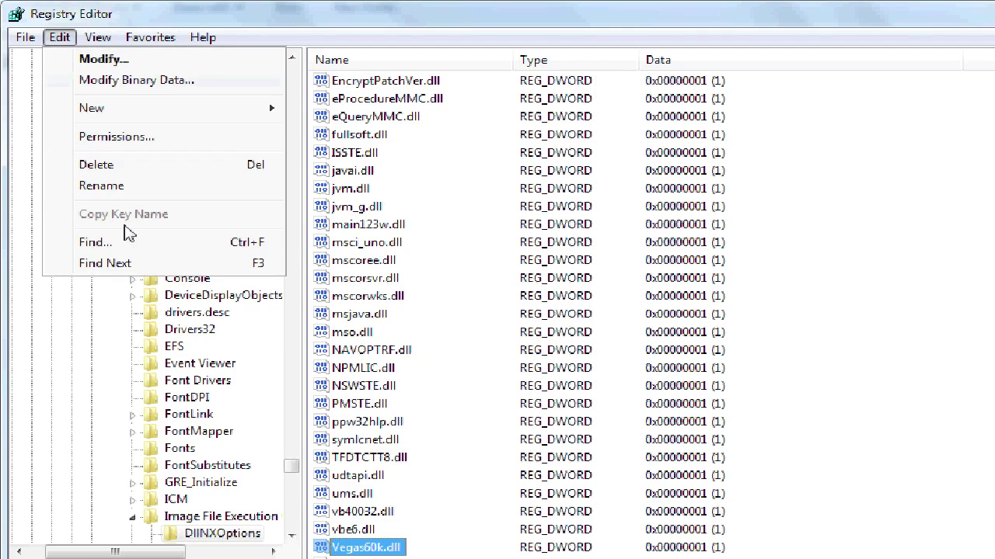
click(105, 264)
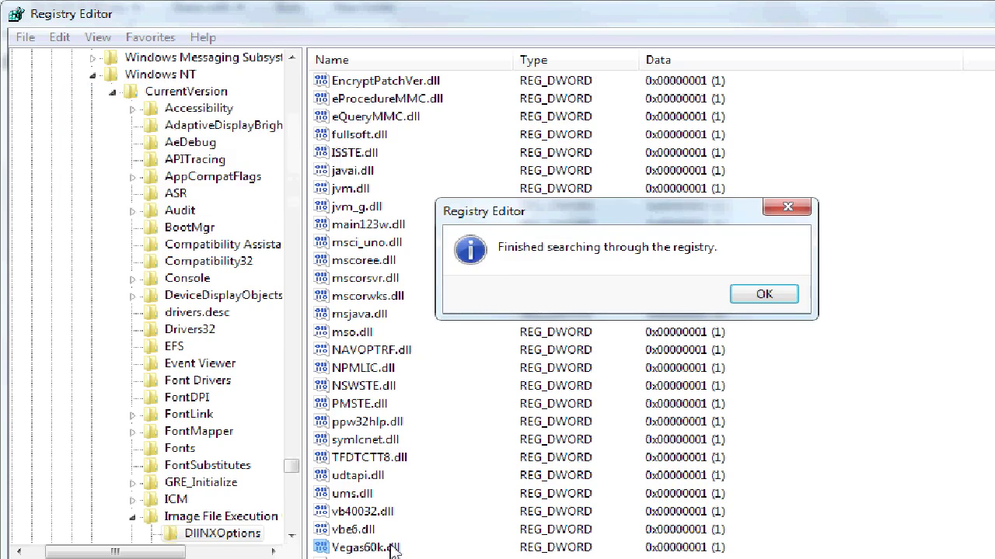
click(764, 293)
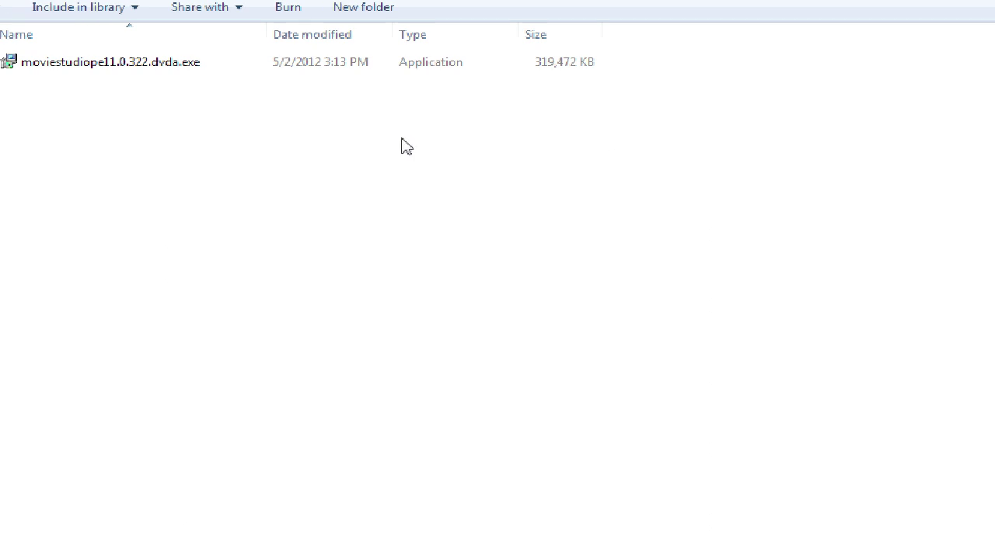
Run moviestudiope11.0.322.dvda.exe past the security warning and install Movie Studio Suite to completion
double_click(160, 69)
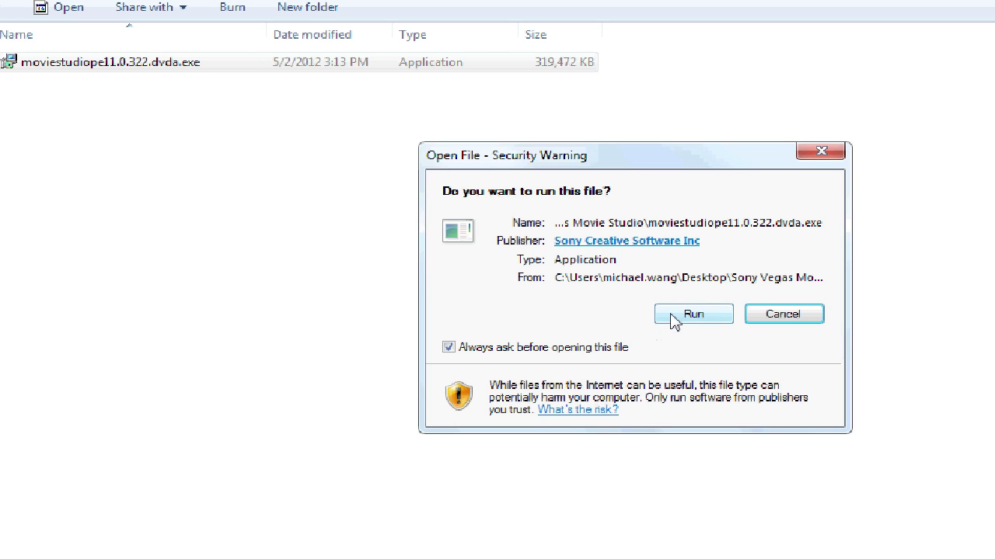
click(673, 320)
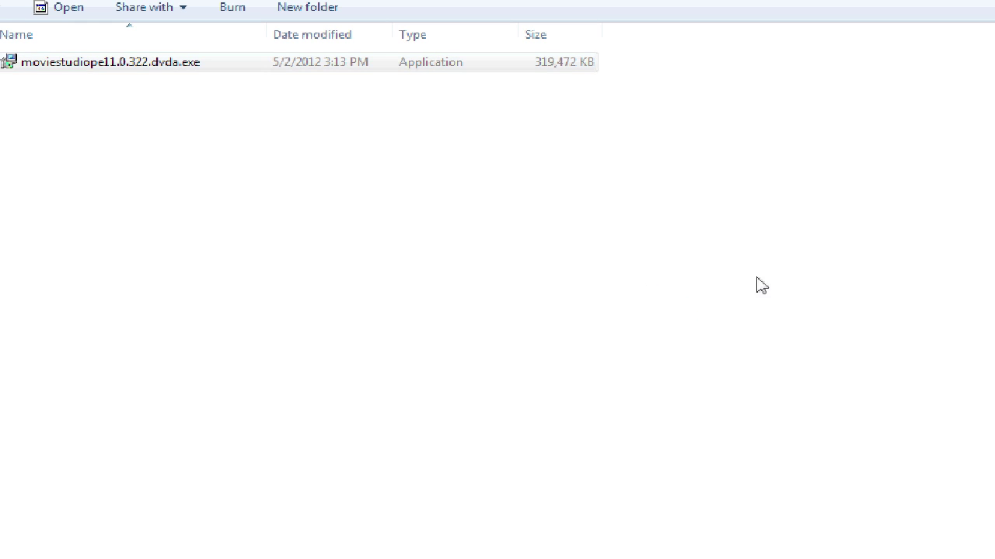
click(736, 439)
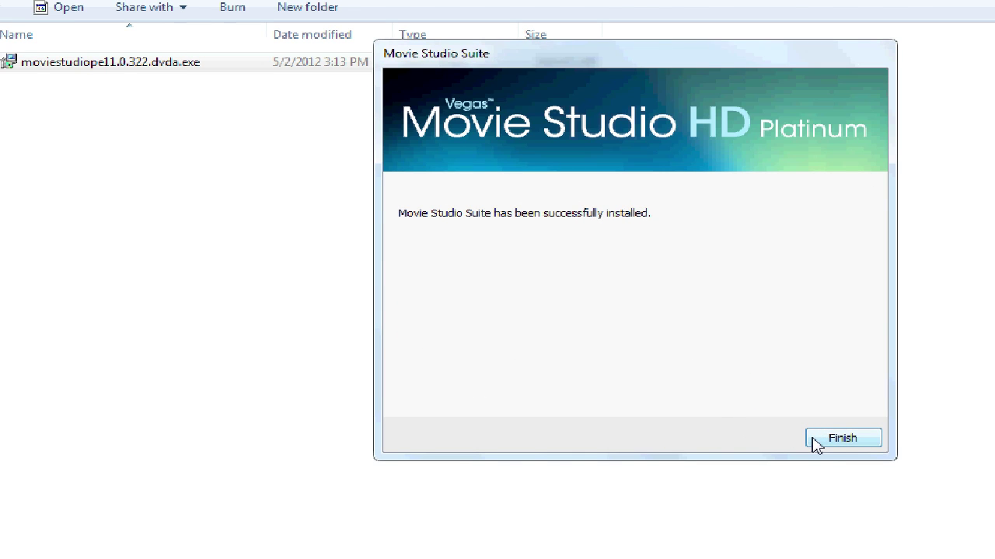
click(842, 439)
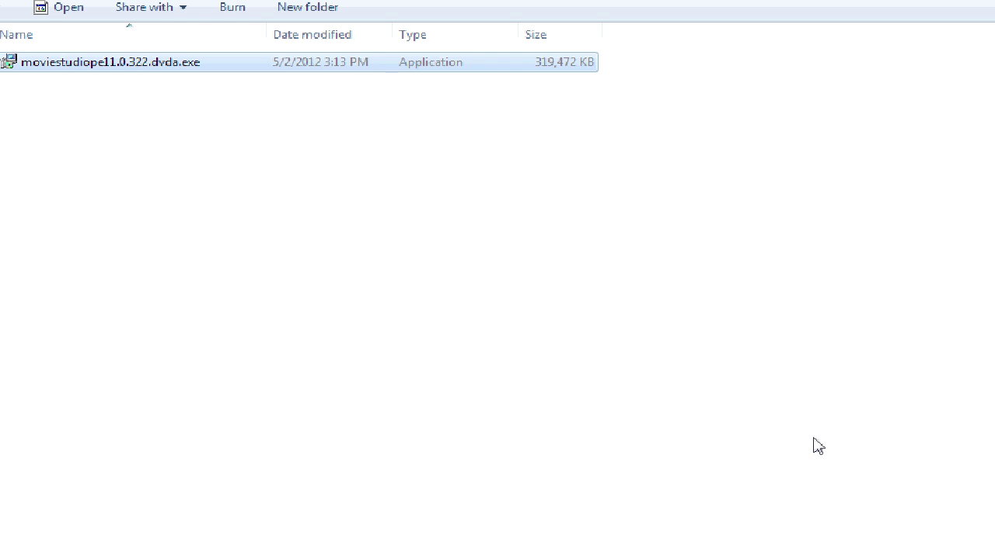
Launch Vegas Movie Studio HD Platinum, choose 'Run the trial version', and register 11.0 online
click(24, 548)
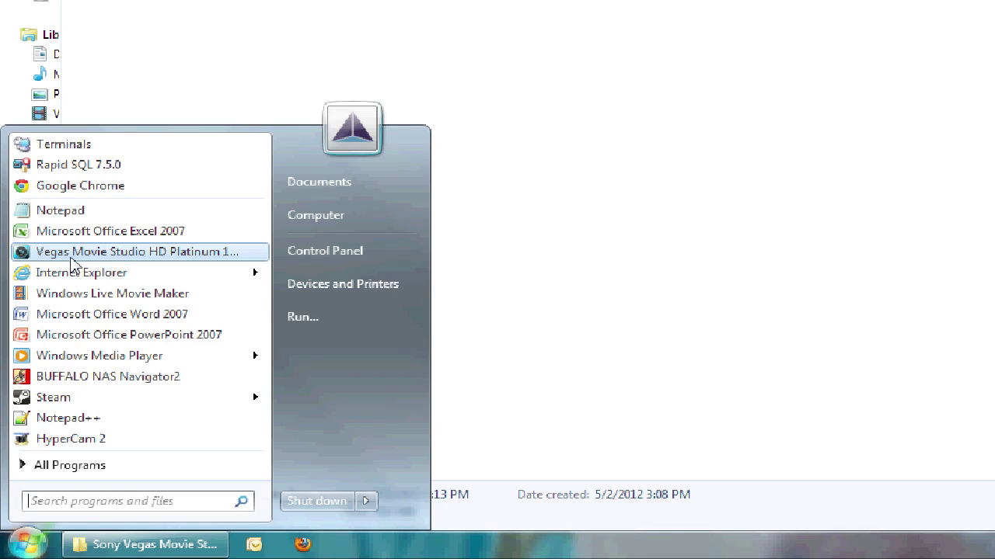
click(111, 255)
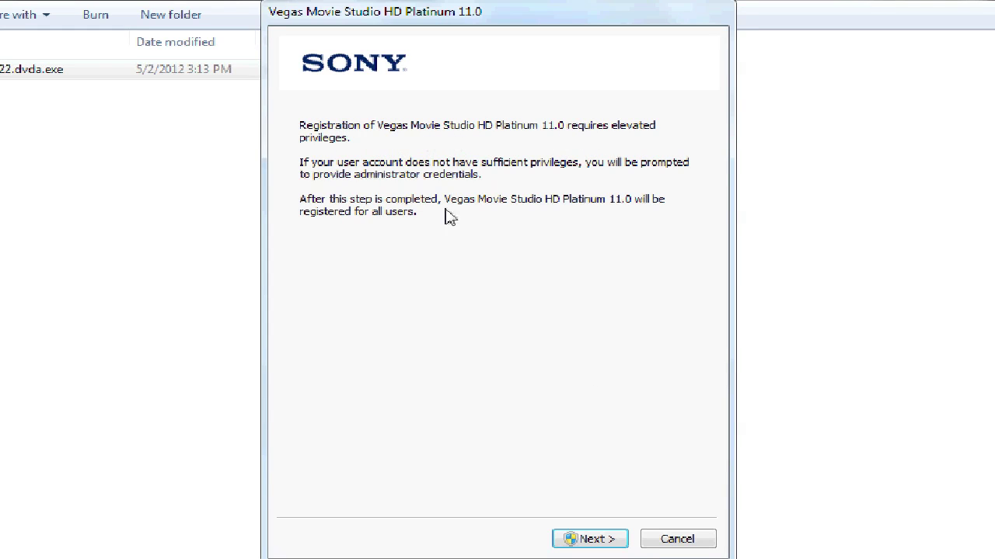
click(575, 542)
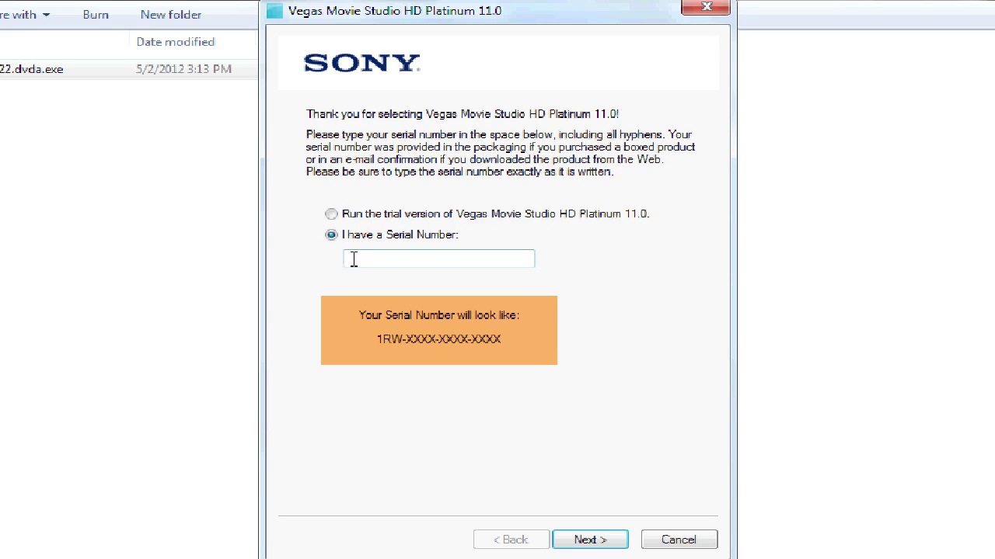
click(332, 216)
click(596, 541)
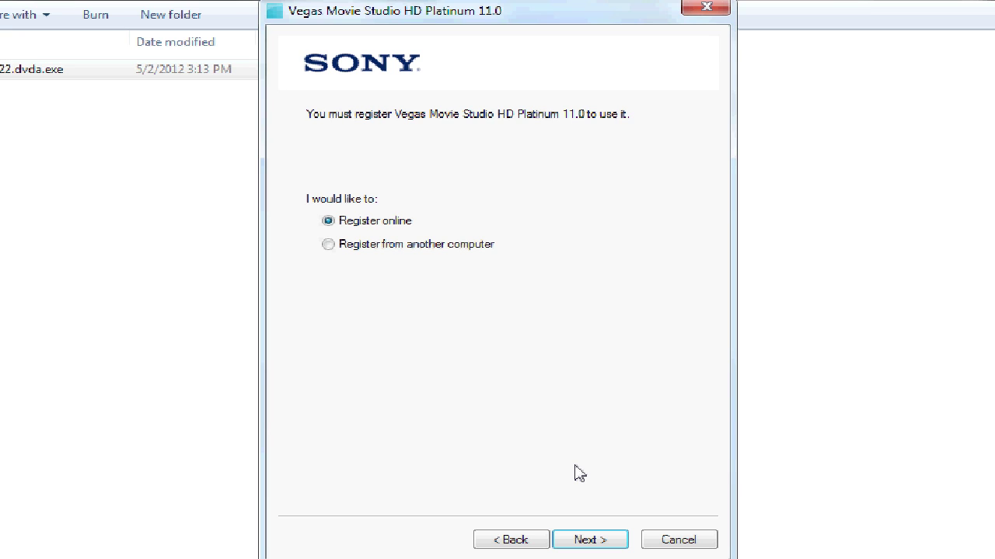
click(576, 540)
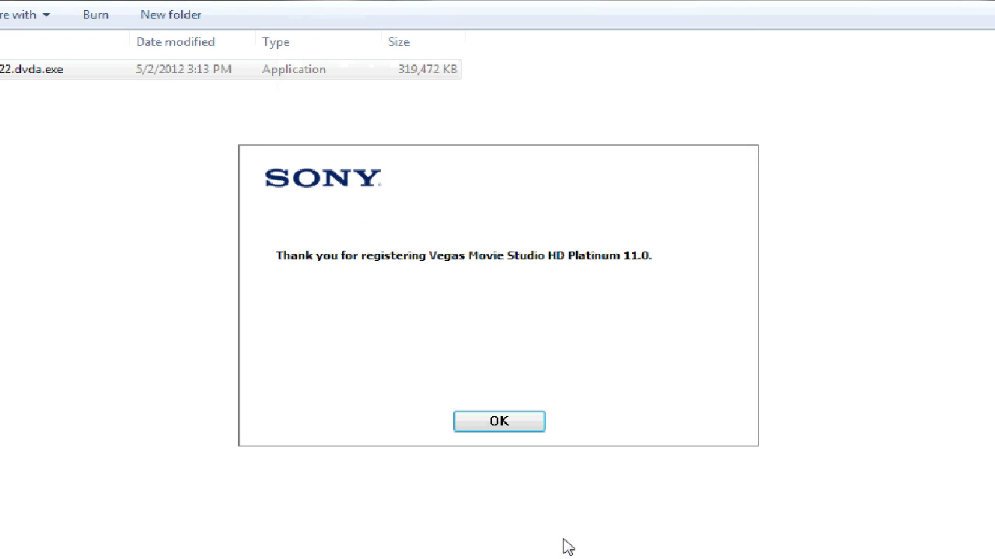
click(528, 430)
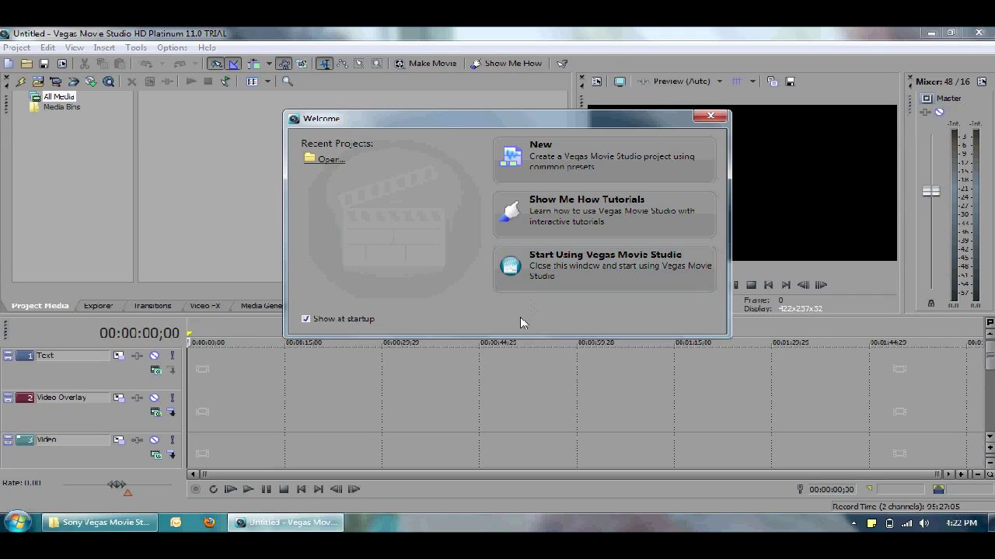
Close the Welcome window and the DVD Architect update notice popup
click(712, 117)
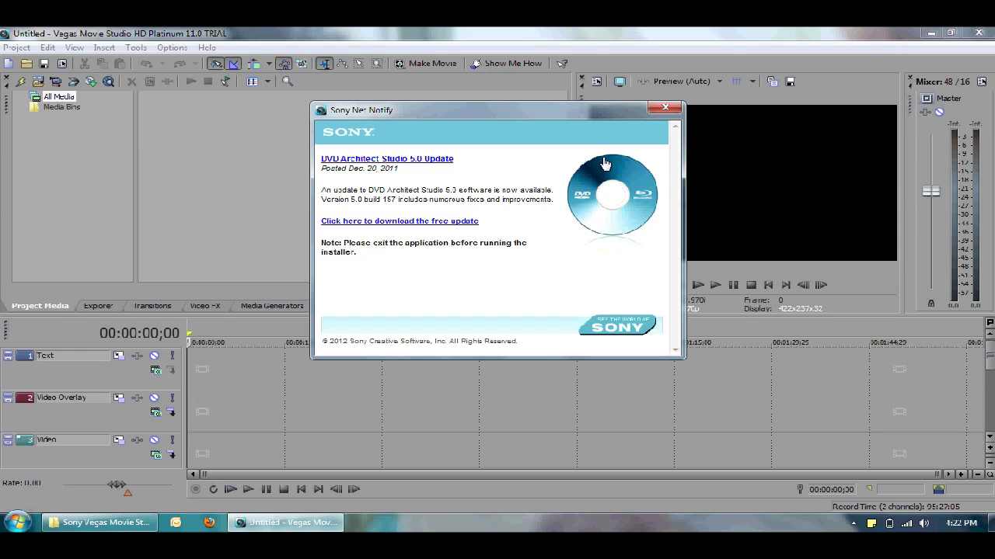
click(665, 107)
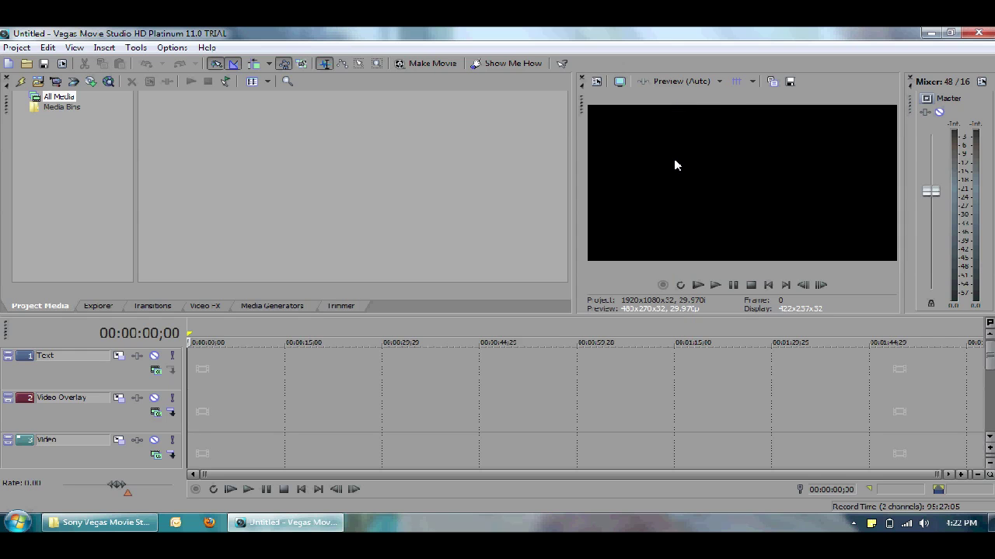